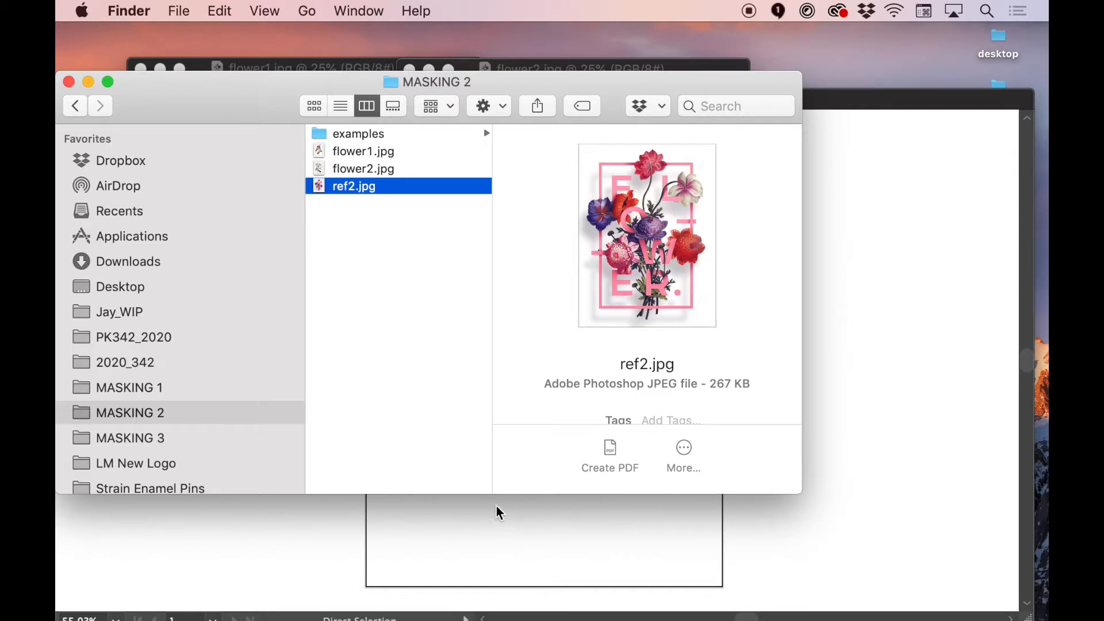
# - Preview the example posters 1.psd to 3.psd in the examples folder
pyautogui.click(362, 135)
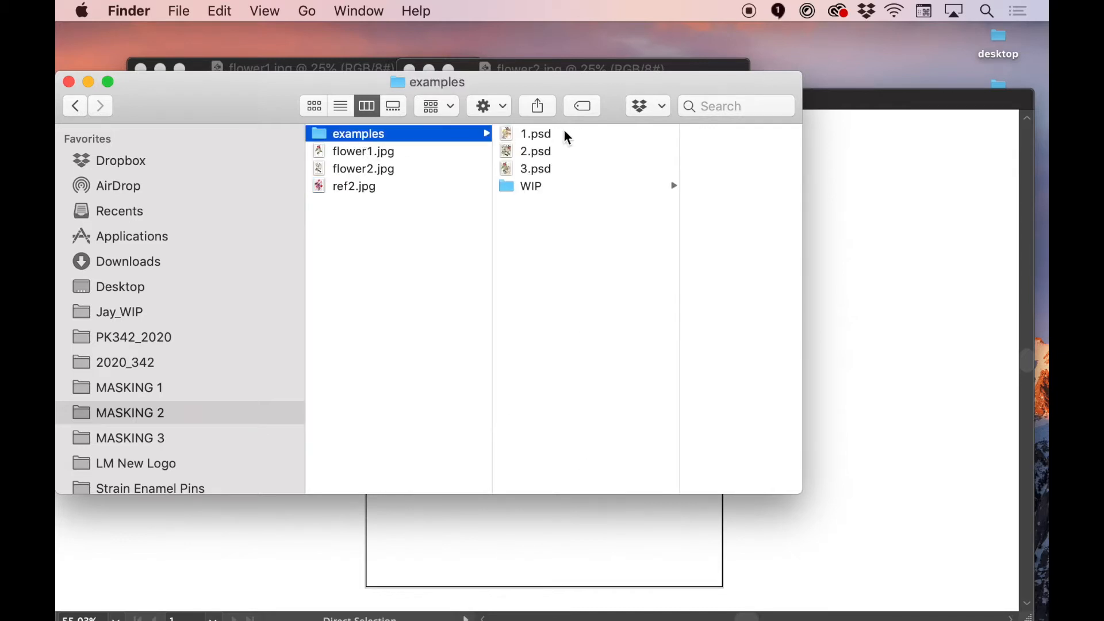
pyautogui.click(530, 135)
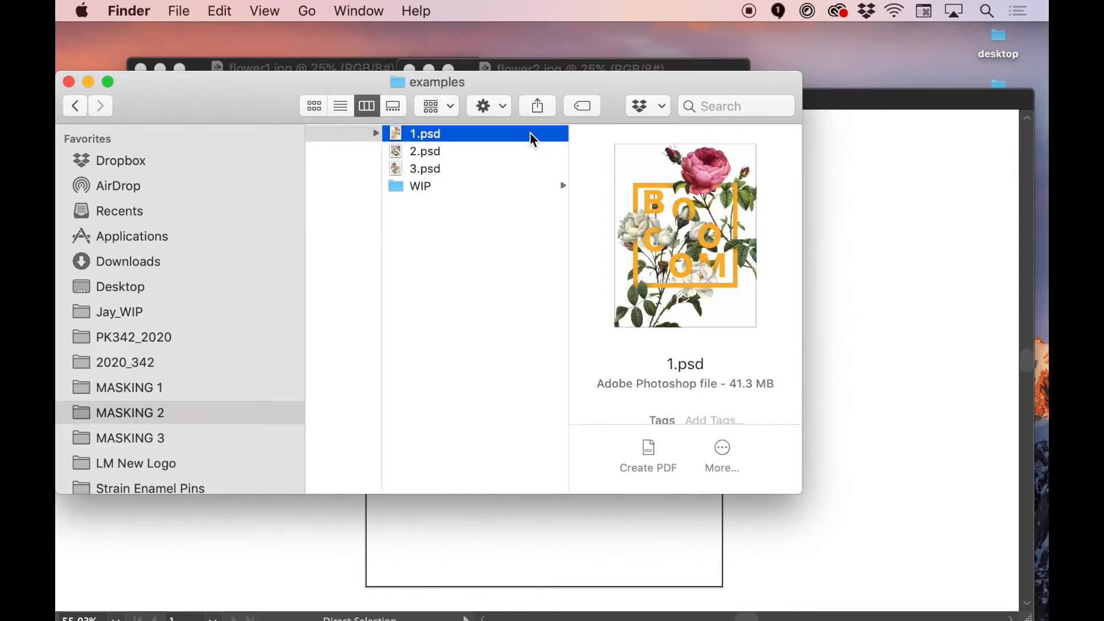
pyautogui.press('space')
pyautogui.press('Down')
pyautogui.press('Down')
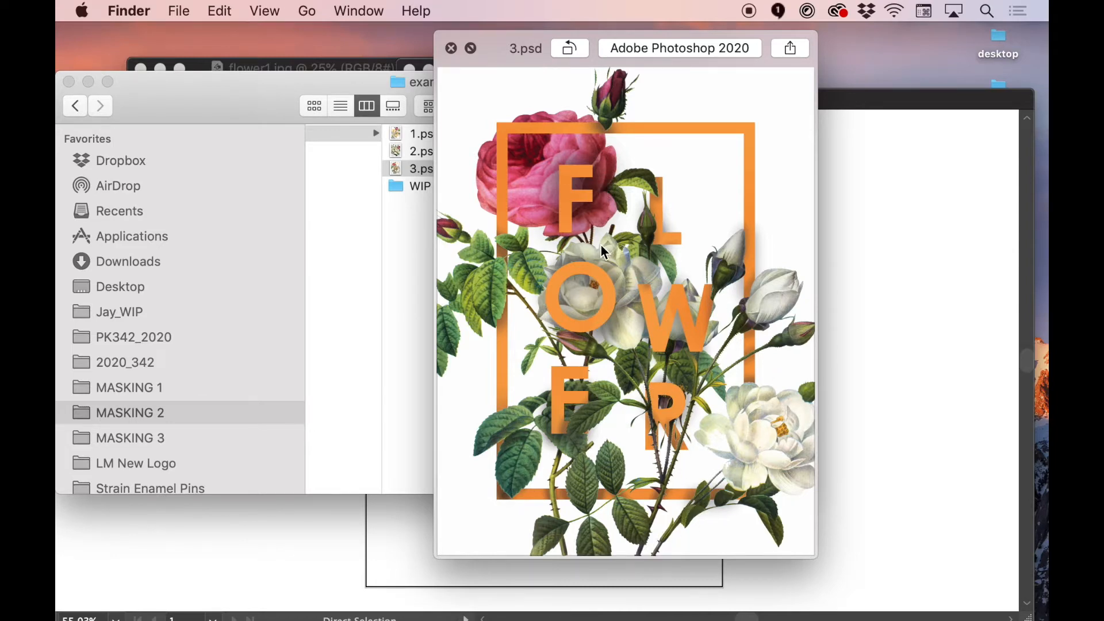
pyautogui.press('space')
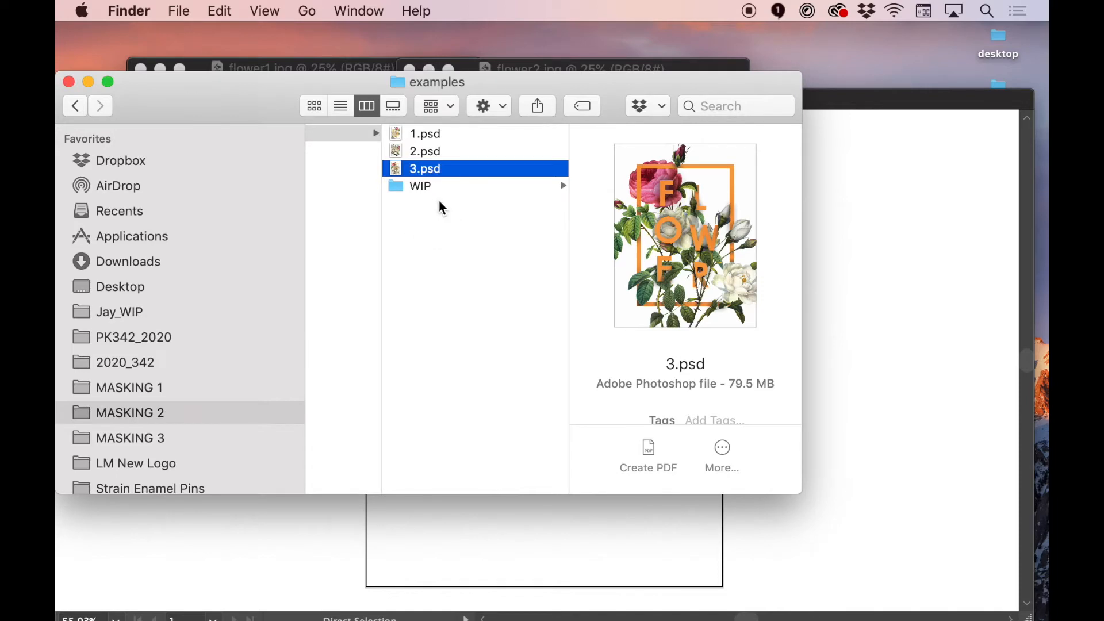
# - Switch to Illustrator and place flower1.jpg and flower2.jpg as linked images side by side over the artboard
pyautogui.click(526, 560)
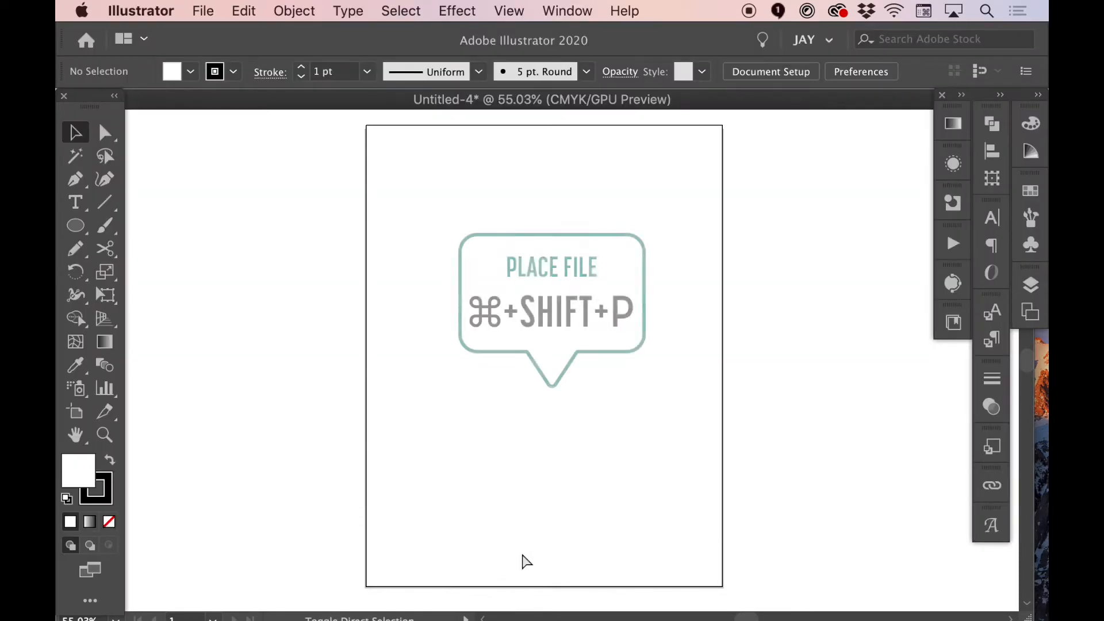
pyautogui.press('super+shift+p')
pyautogui.click(256, 90)
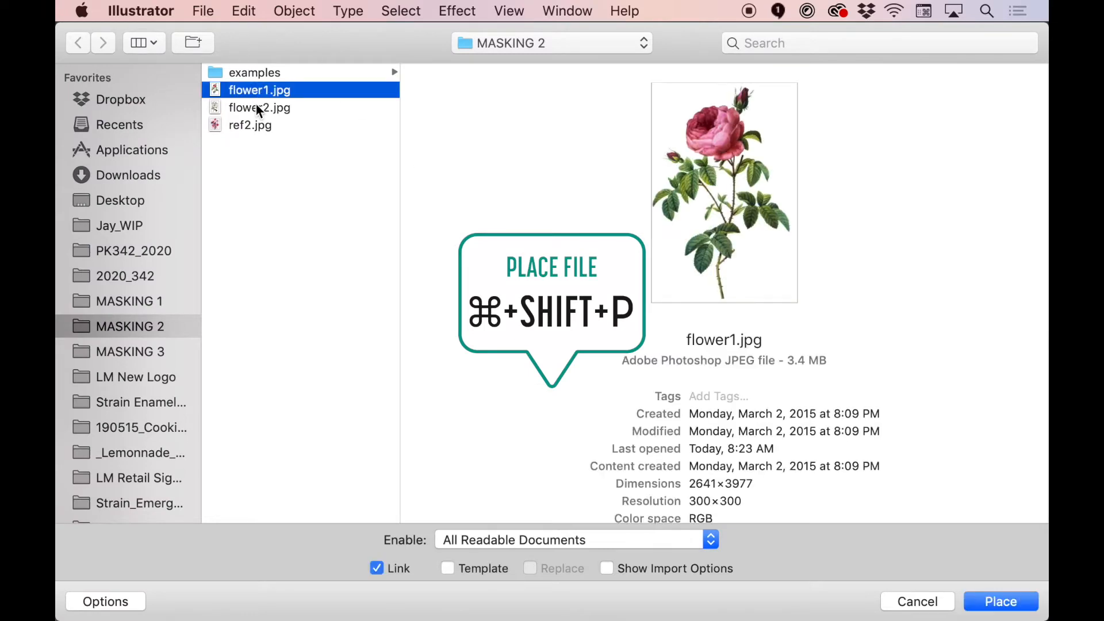
pyautogui.keyDown('shift'); pyautogui.click(258, 109); pyautogui.keyUp('shift')
pyautogui.click(1001, 602)
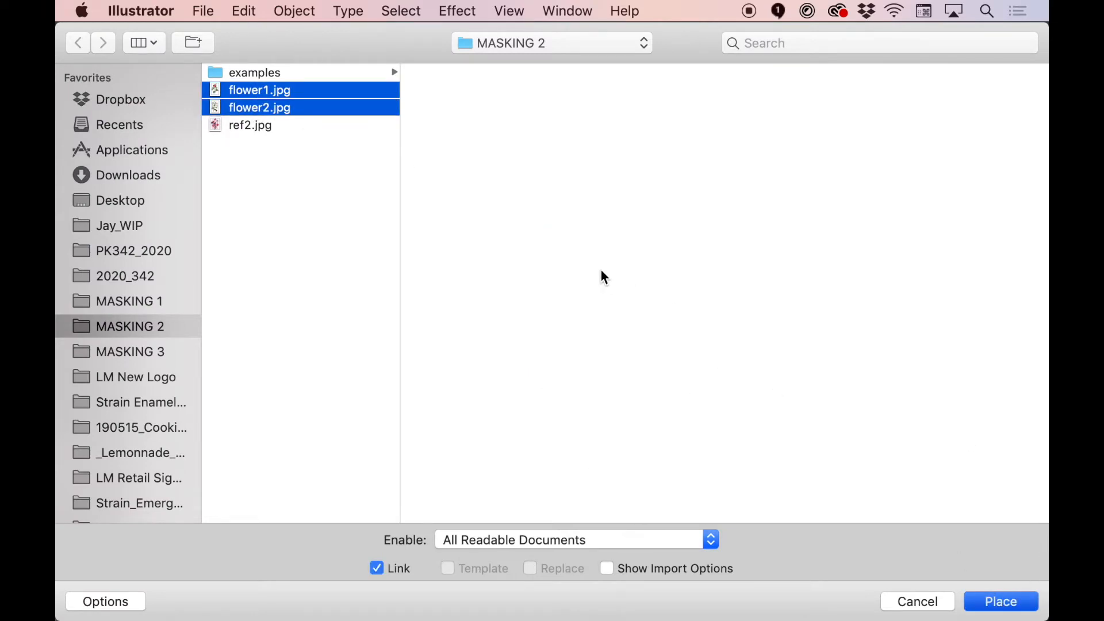
pyautogui.moveTo(200, 156); pyautogui.dragTo(506, 551)
pyautogui.moveTo(503, 168); pyautogui.dragTo(862, 571)
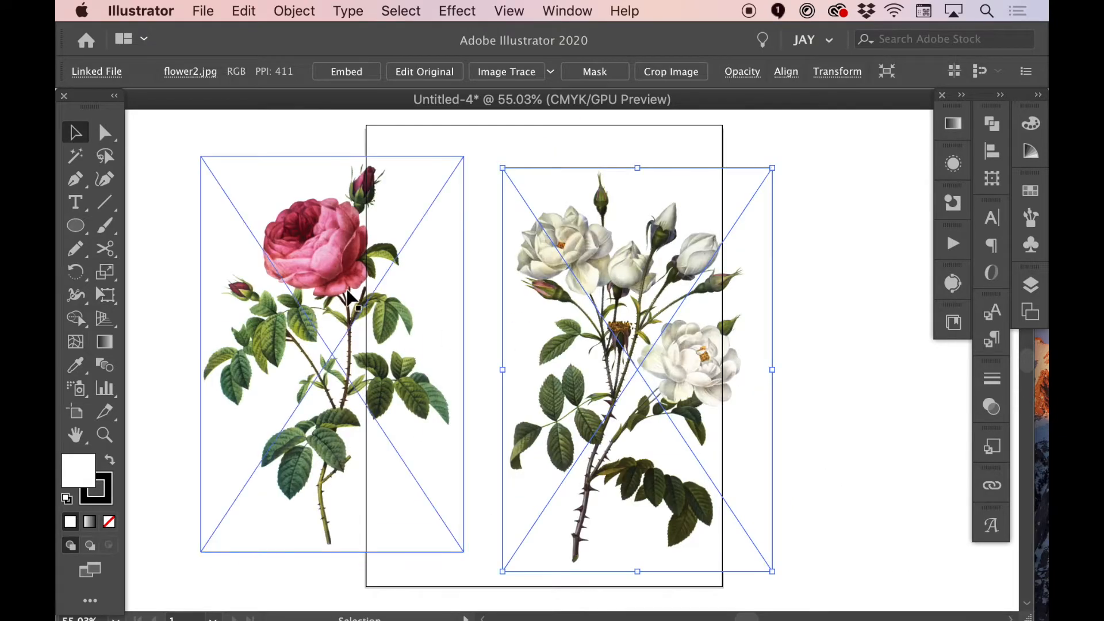
# - Set the blend mode of both flower images to Multiply
pyautogui.keyDown('shift'); pyautogui.click(439, 282); pyautogui.keyUp('shift')
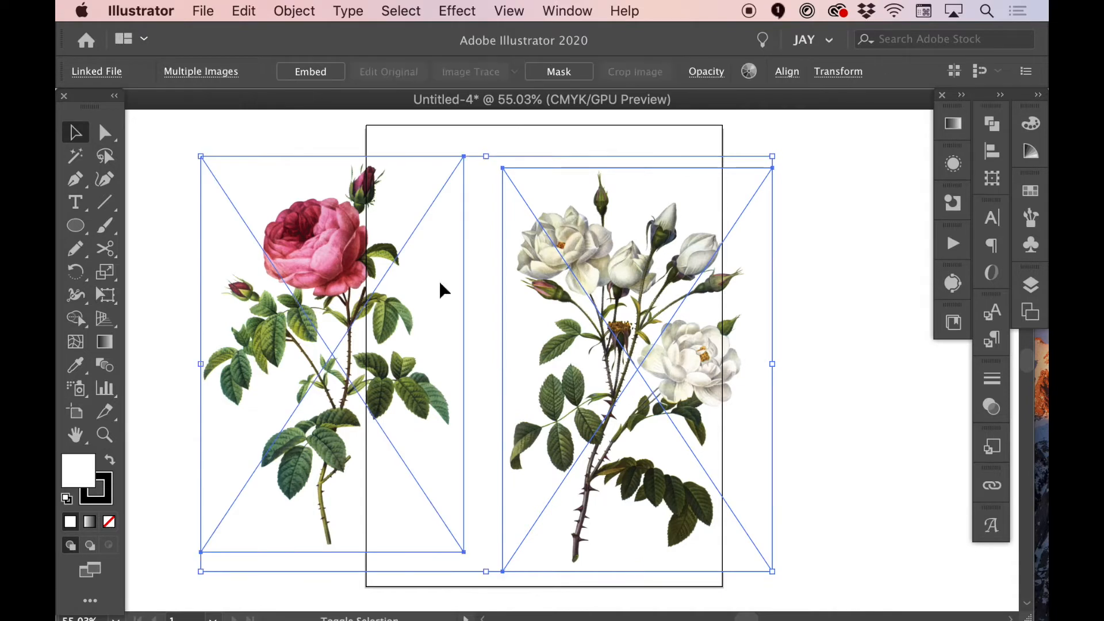
pyautogui.click(991, 407)
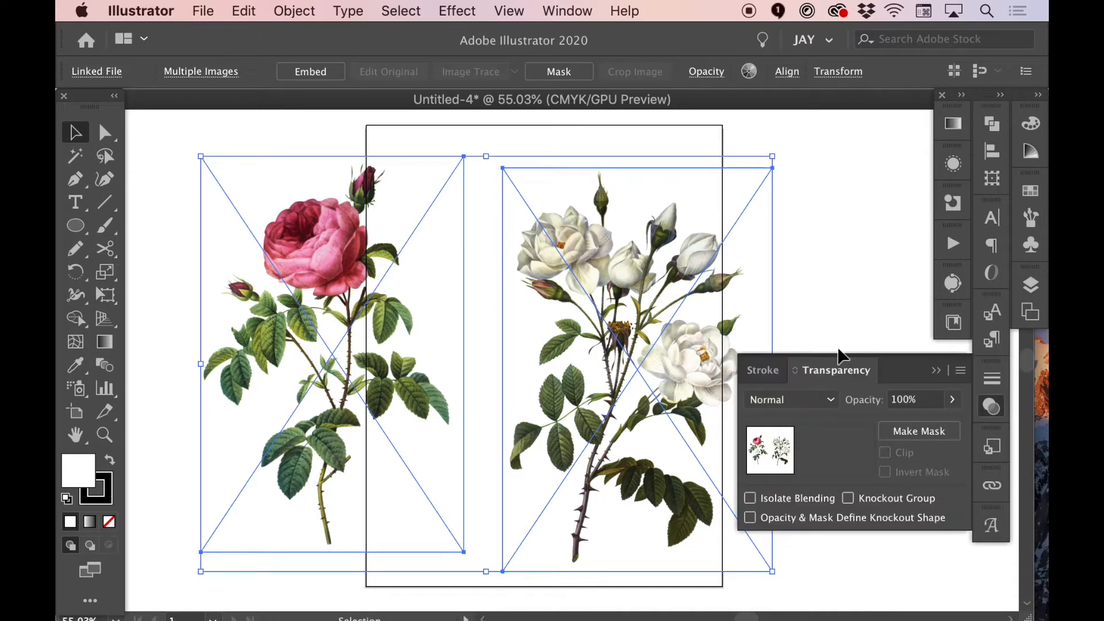
pyautogui.click(770, 399)
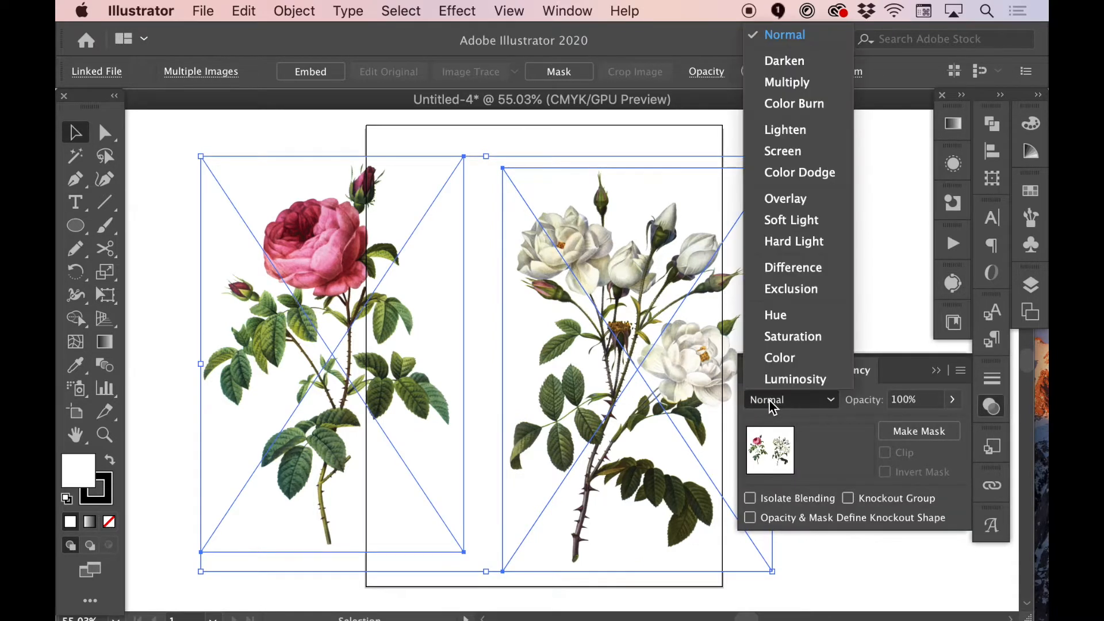
pyautogui.click(786, 82)
pyautogui.click(860, 333)
# - Move the white roses onto the artboard and the pink rose to their lower right, slightly overlapping
pyautogui.click(624, 372)
pyautogui.moveTo(623, 372); pyautogui.dragTo(395, 410)
pyautogui.moveTo(450, 270); pyautogui.dragTo(577, 206)
pyautogui.moveTo(305, 262); pyautogui.dragTo(660, 315)
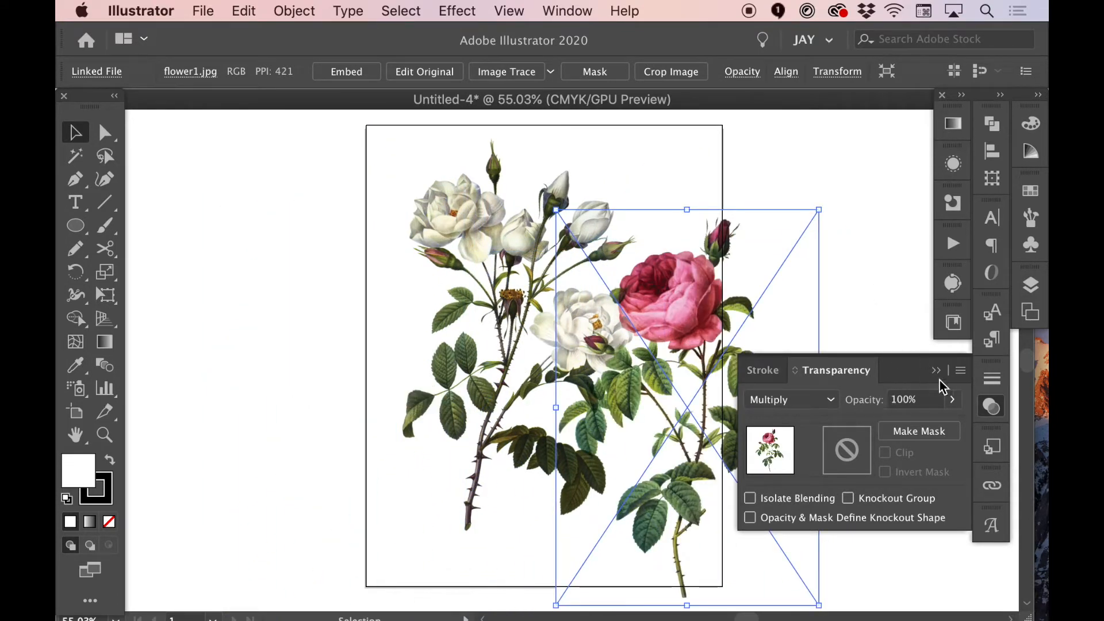
pyautogui.click(991, 407)
# - Reposition and tilt the white roses, and enlarge both flower images so they overlap and fill the artboard
pyautogui.moveTo(593, 151); pyautogui.dragTo(528, 200)
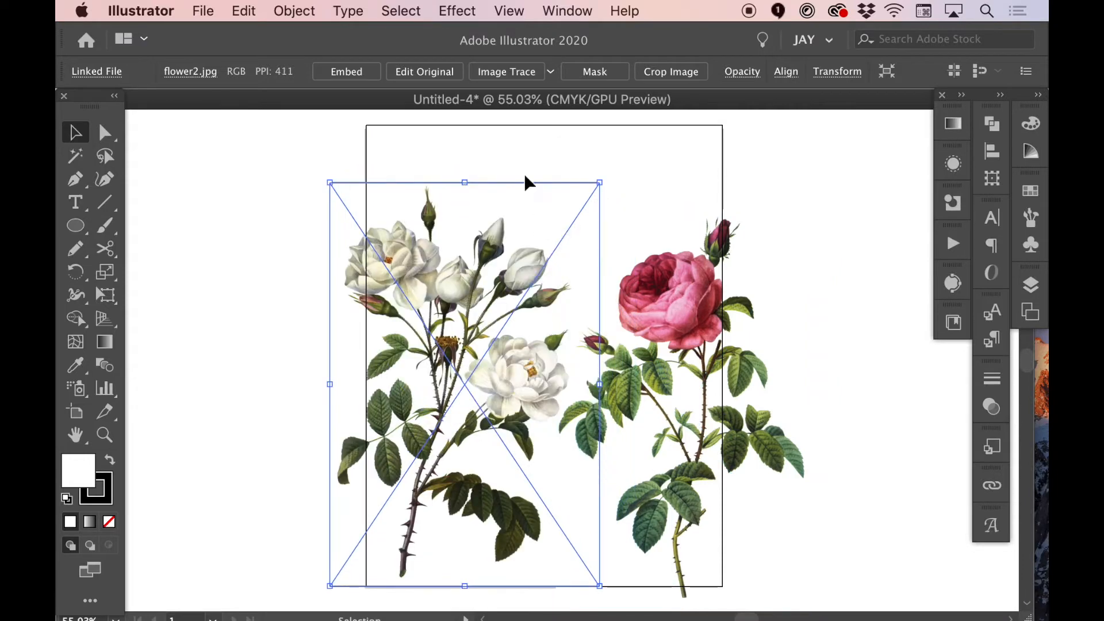
pyautogui.moveTo(475, 175); pyautogui.dragTo(382, 135)
pyautogui.moveTo(524, 148); pyautogui.dragTo(483, 337)
pyautogui.scroll(15, 500, 426)
pyautogui.click(626, 147)
pyautogui.scroll(-5, 626, 147)
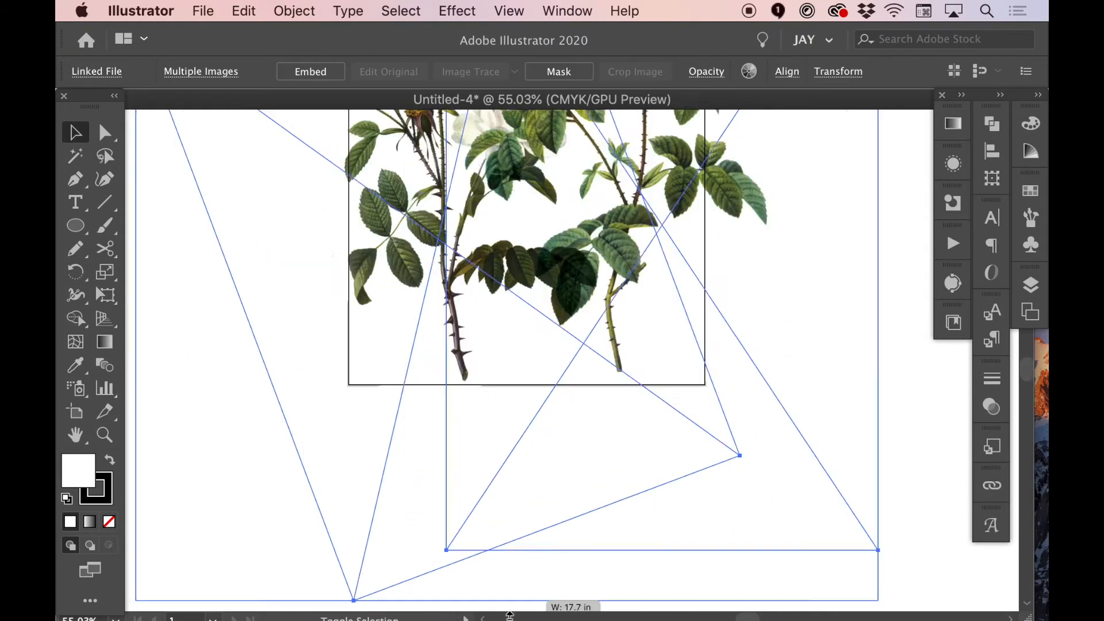
pyautogui.scroll(4, 517, 287)
pyautogui.press('a')
pyautogui.click(359, 286)
pyautogui.click(906, 298)
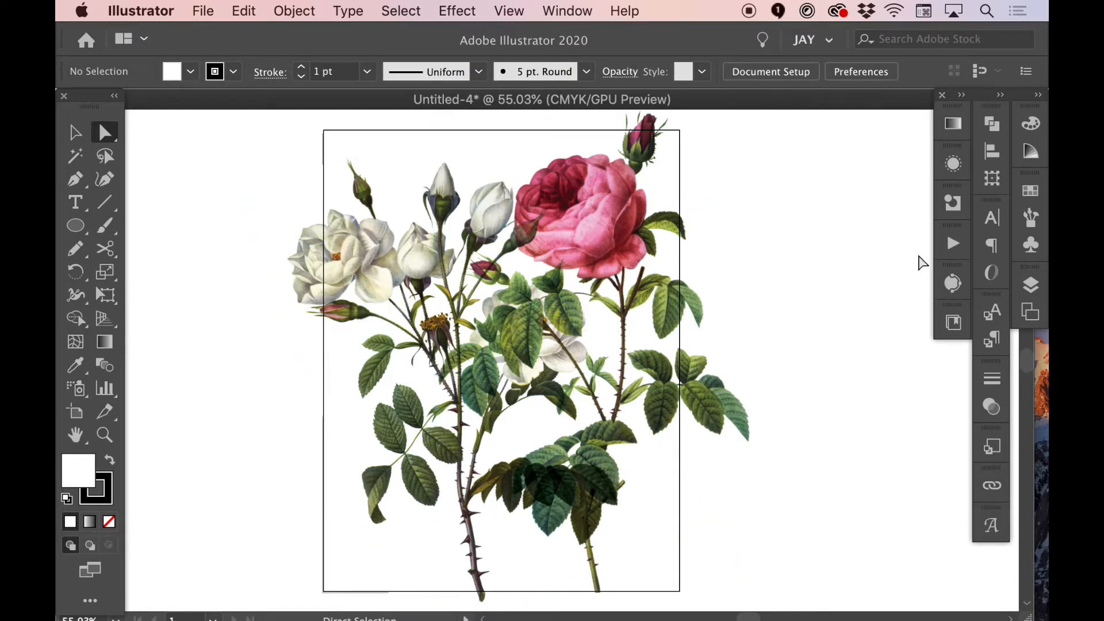
# - Draw a portrait rectangle over the flowers, inset from the artboard edges, as a frame
pyautogui.press('m')
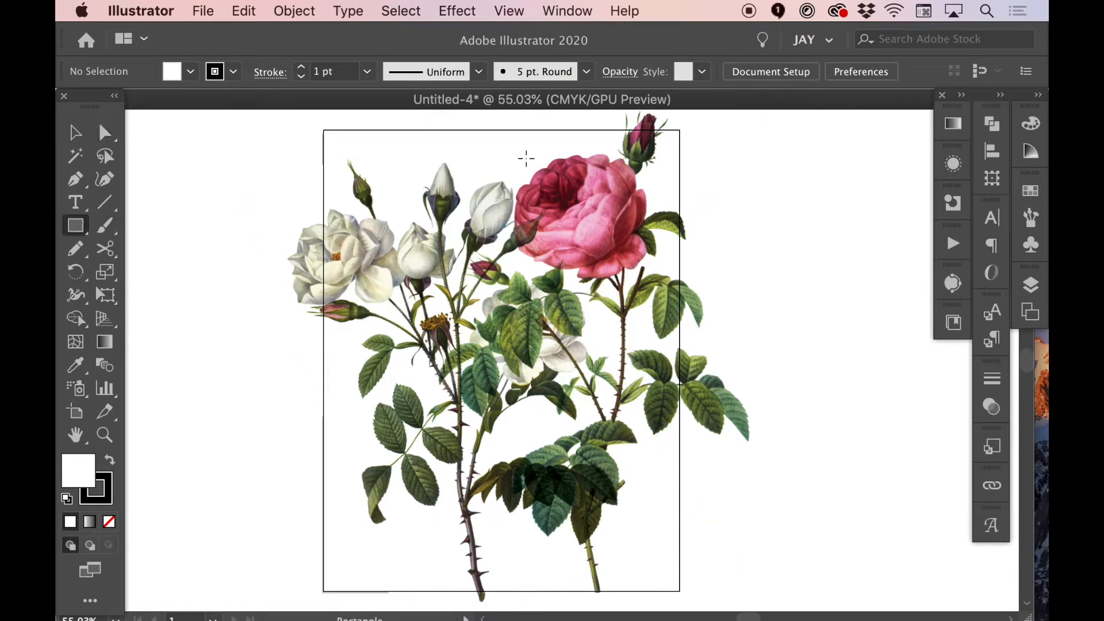
pyautogui.moveTo(357, 166); pyautogui.dragTo(640, 539)
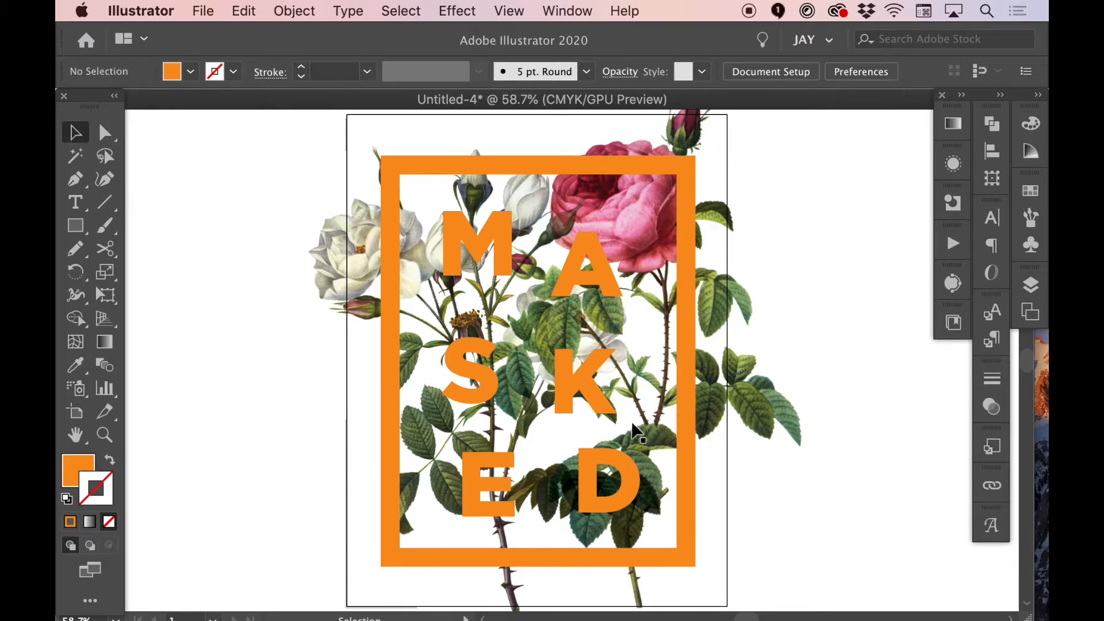
# - Copy the six letters of MASKED together with the orange rectangular frame
pyautogui.click(601, 467)
pyautogui.keyDown('shift'); pyautogui.click(496, 490); pyautogui.keyUp('shift')
pyautogui.keyDown('shift'); pyautogui.click(483, 394); pyautogui.keyUp('shift')
pyautogui.keyDown('shift'); pyautogui.click(560, 379); pyautogui.keyUp('shift')
pyautogui.keyDown('shift'); pyautogui.click(566, 266); pyautogui.keyUp('shift')
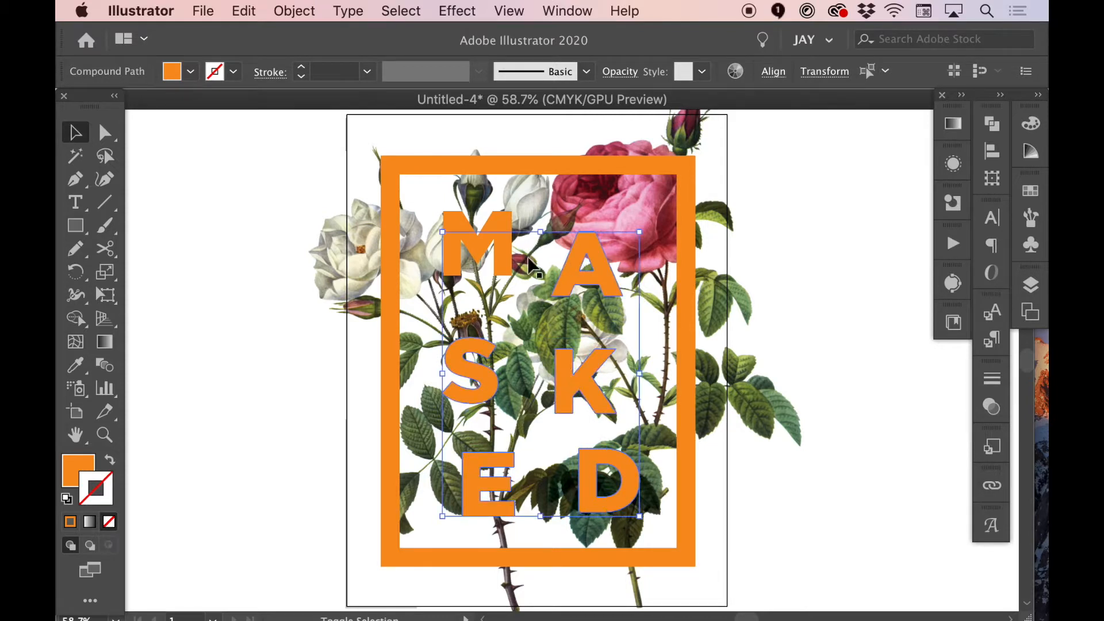
pyautogui.keyDown('shift'); pyautogui.click(477, 245); pyautogui.keyUp('shift')
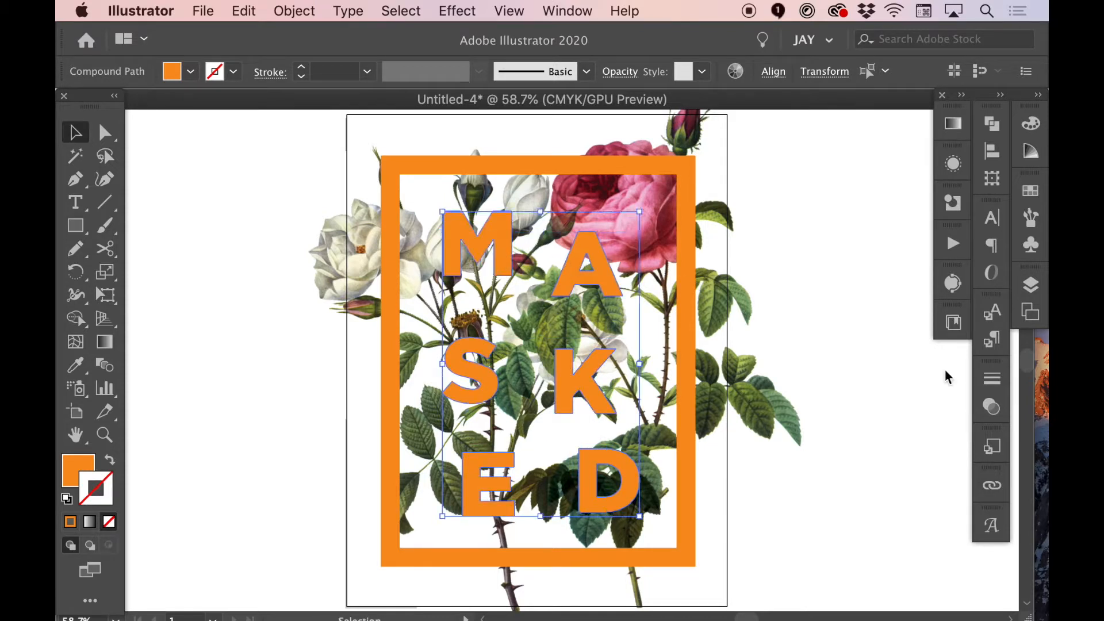
pyautogui.keyDown('shift'); pyautogui.click(693, 357); pyautogui.keyUp('shift')
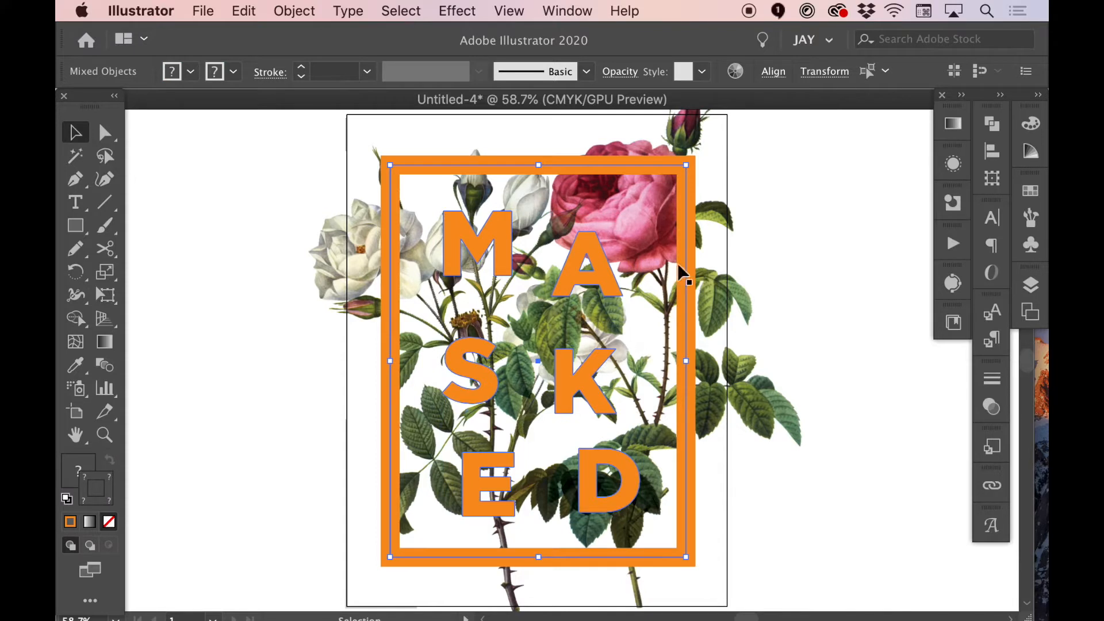
pyautogui.press('super+c')
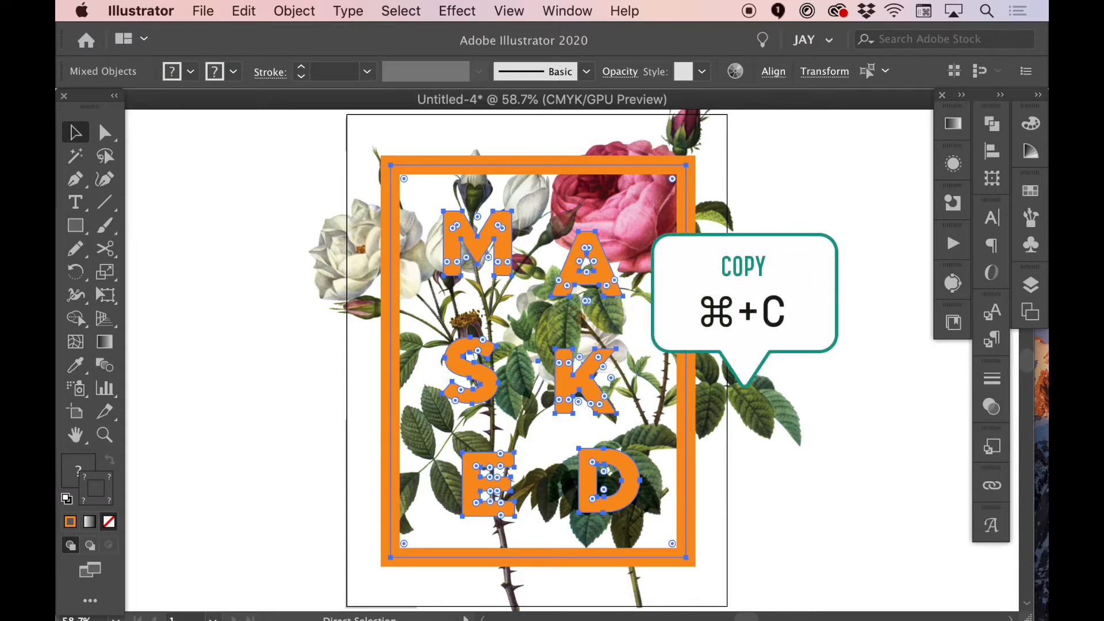
# - Switch to Photoshop and create a Letter print document, 8.5 x 11 in at 300 ppi, in RGB Color
pyautogui.press('super+Tab')
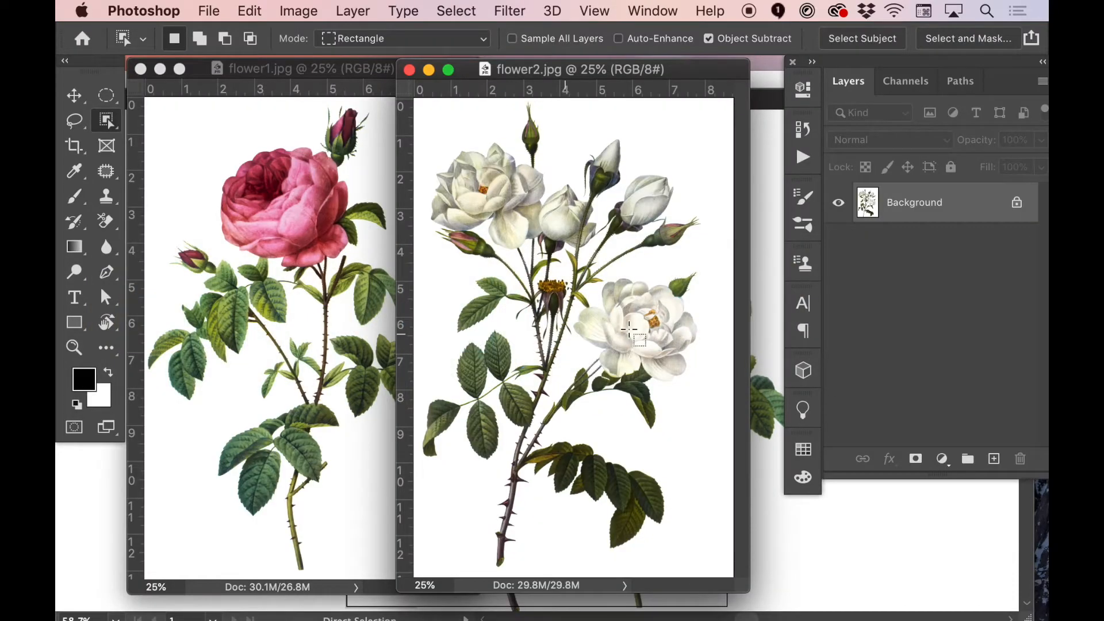
pyautogui.press('super+n')
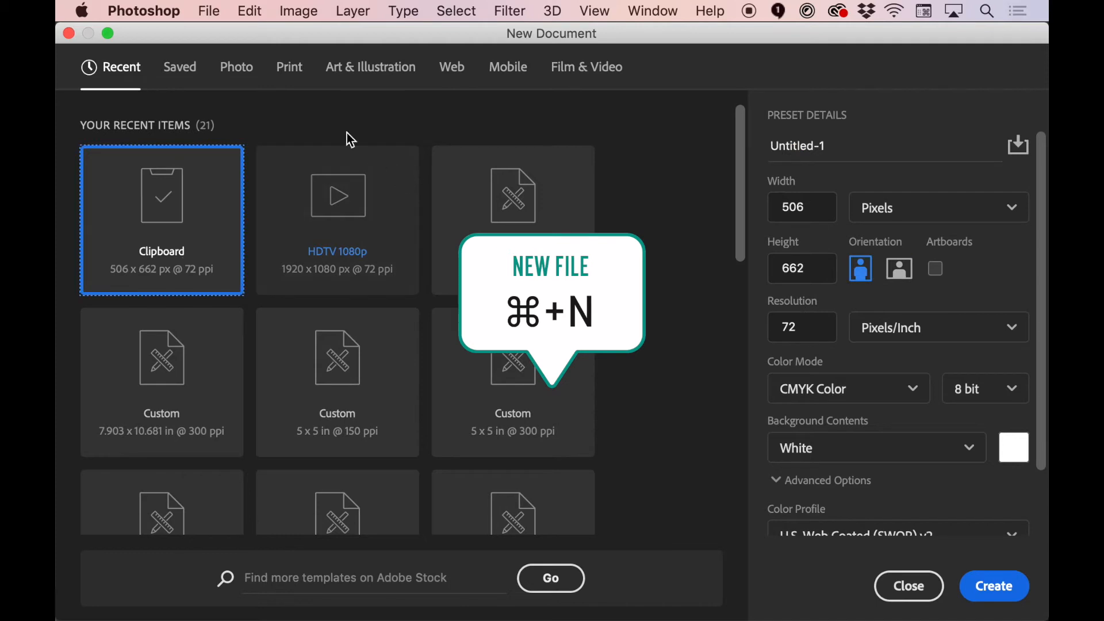
pyautogui.click(279, 71)
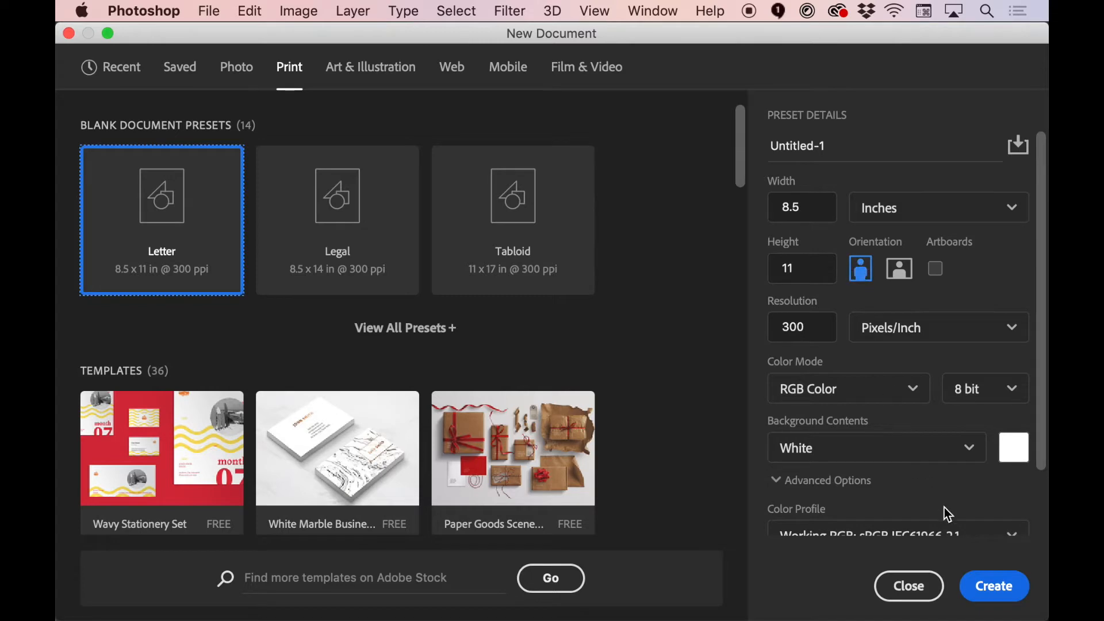
pyautogui.click(991, 592)
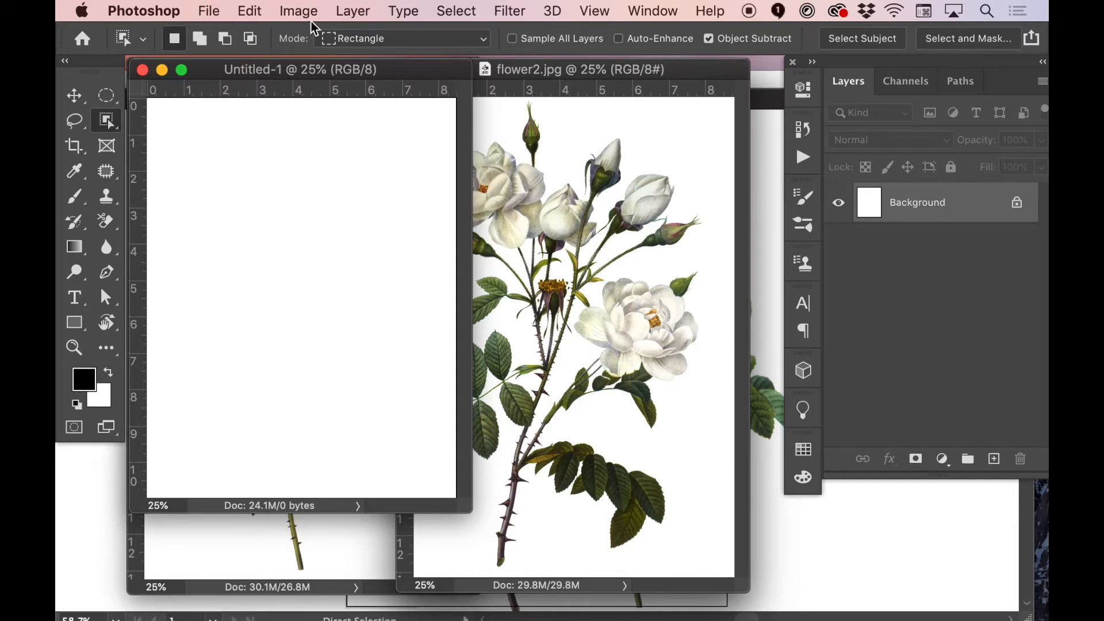
# - Convert the new blank document's color mode to CMYK Color
pyautogui.press('super+n')
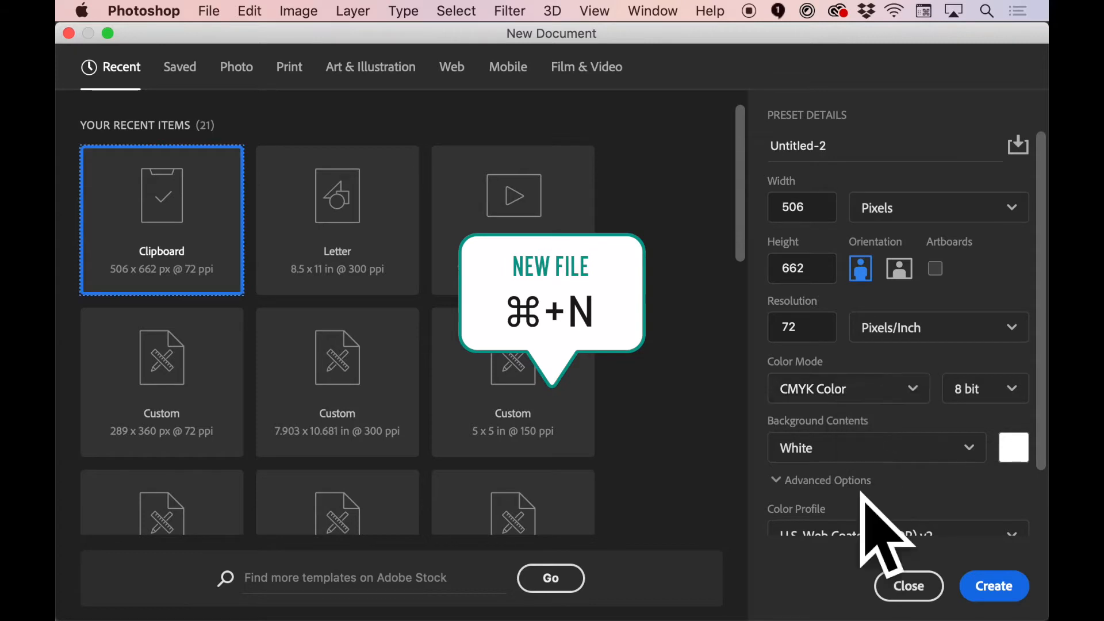
pyautogui.click(909, 586)
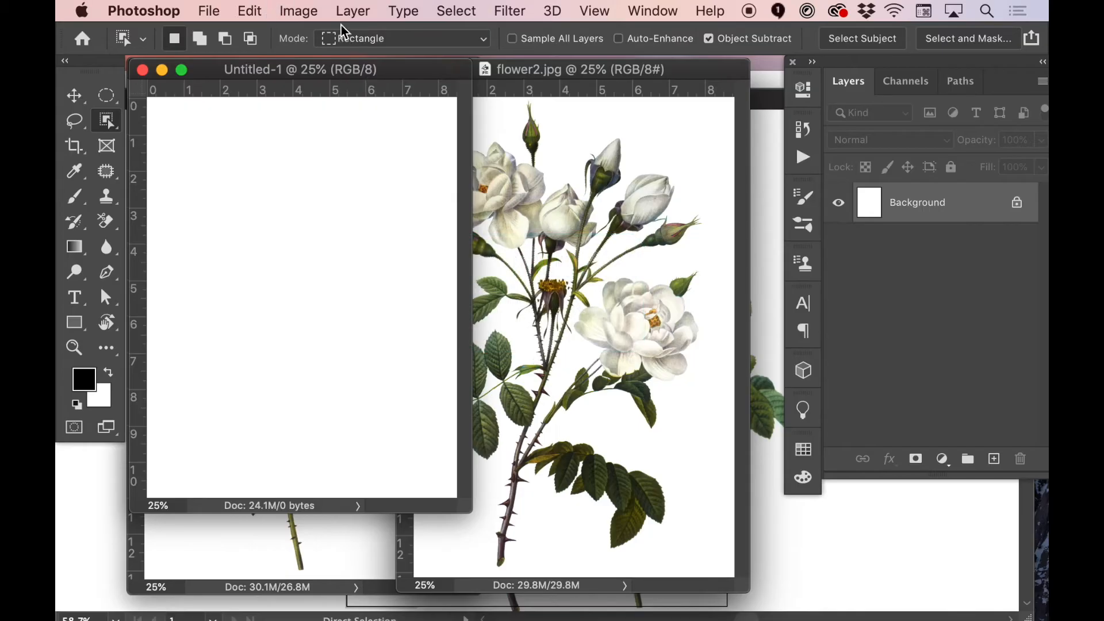
pyautogui.click(311, 18)
pyautogui.moveTo(316, 34)
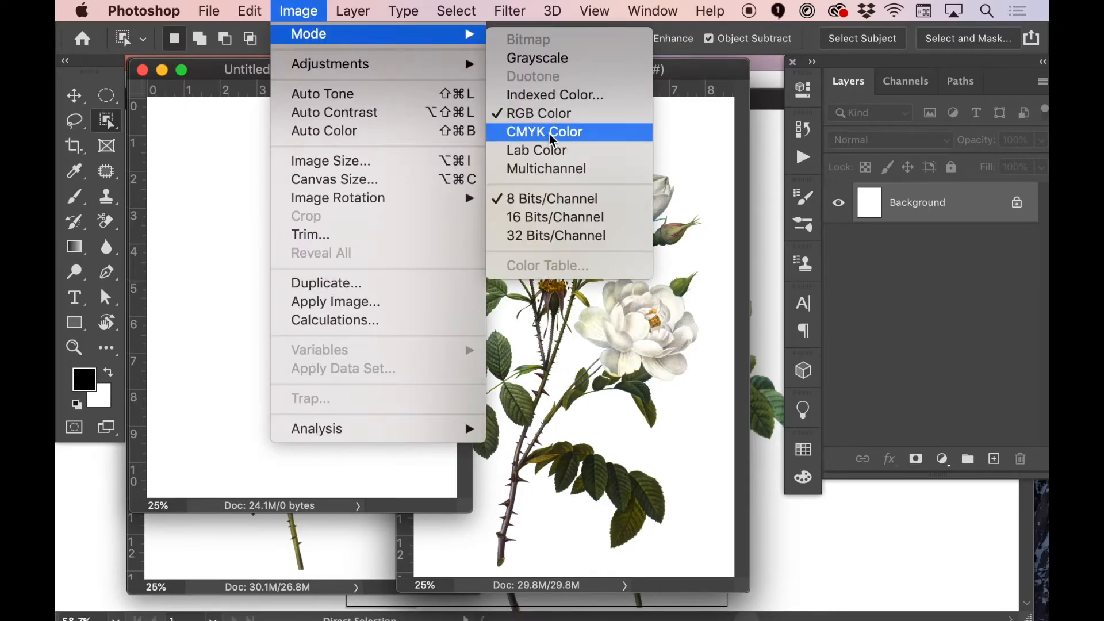
pyautogui.click(562, 143)
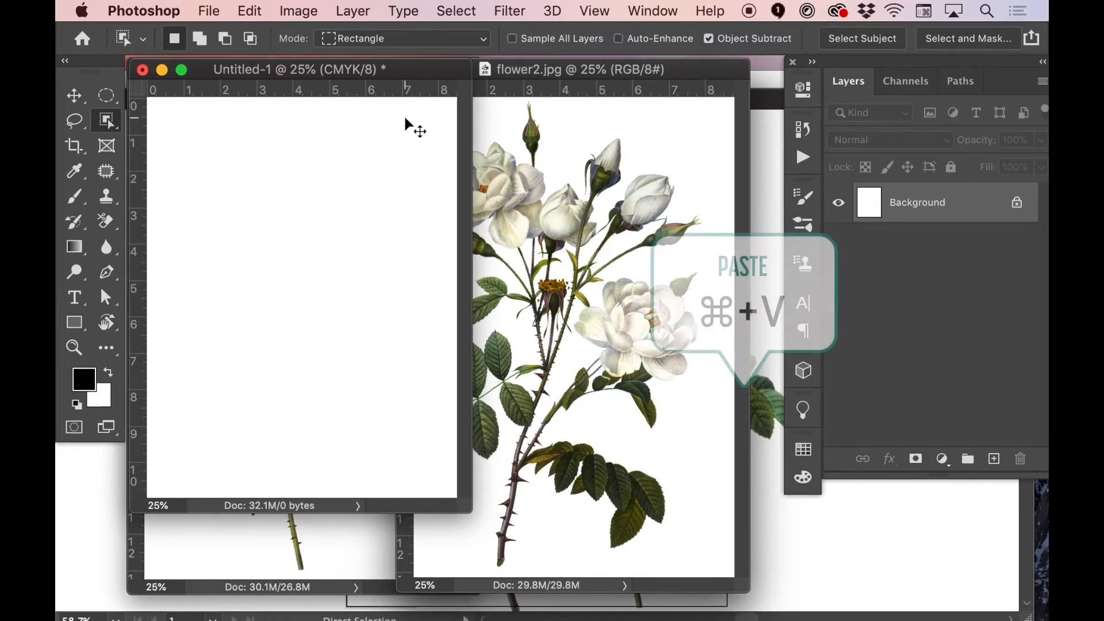
# - Paste the copied lettering and frame as a Smart Object, and move that document aside to bring flower1.jpg forward
pyautogui.press('super+v')
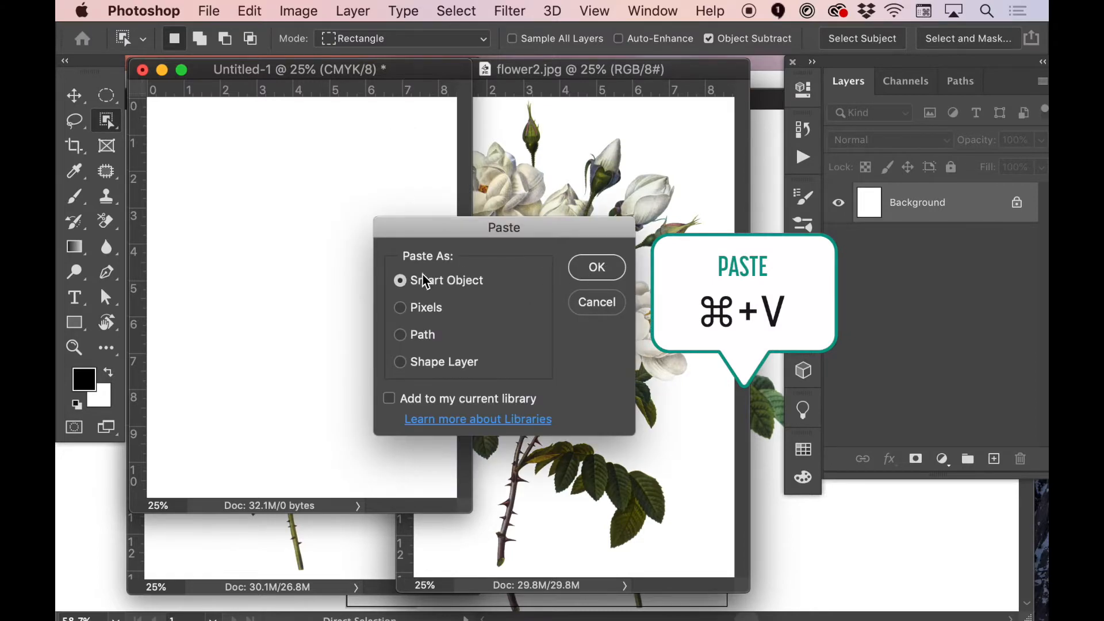
pyautogui.click(614, 274)
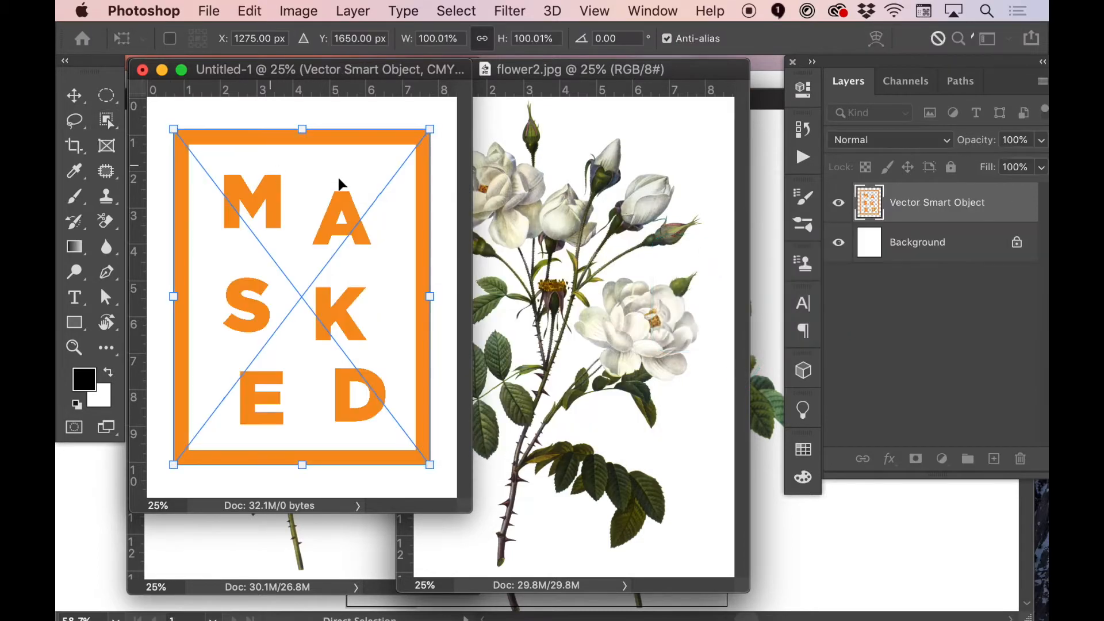
pyautogui.press('Return')
pyautogui.moveTo(380, 70); pyautogui.dragTo(734, 195)
pyautogui.click(250, 142)
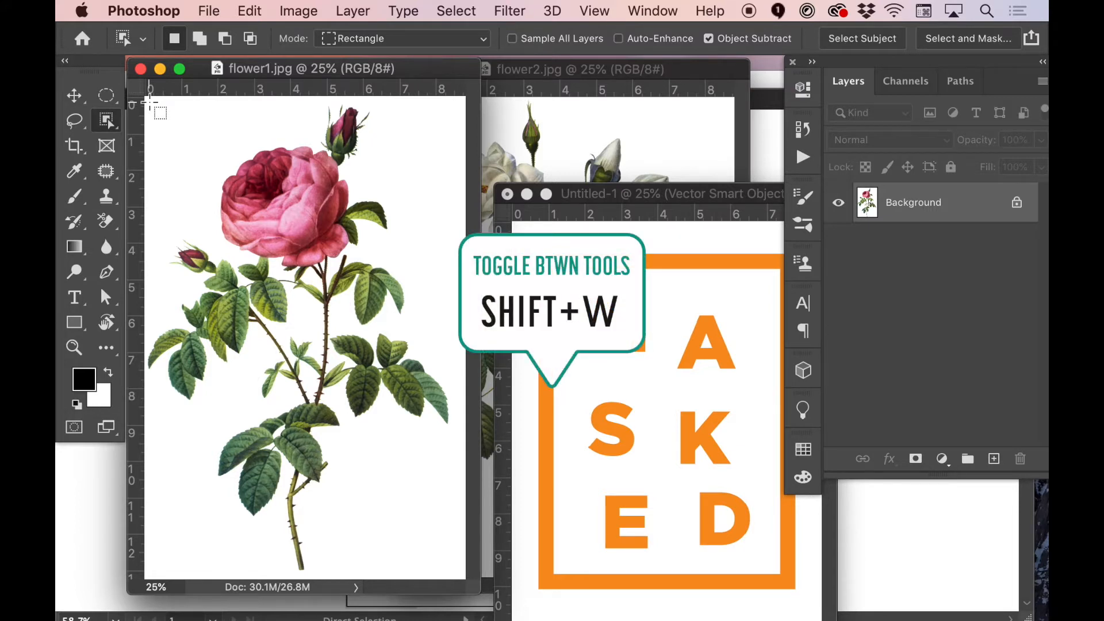
# - Try selecting the whole pink rose in flower1.jpg with the Object Selection tool
pyautogui.moveTo(153, 106); pyautogui.dragTo(462, 580)
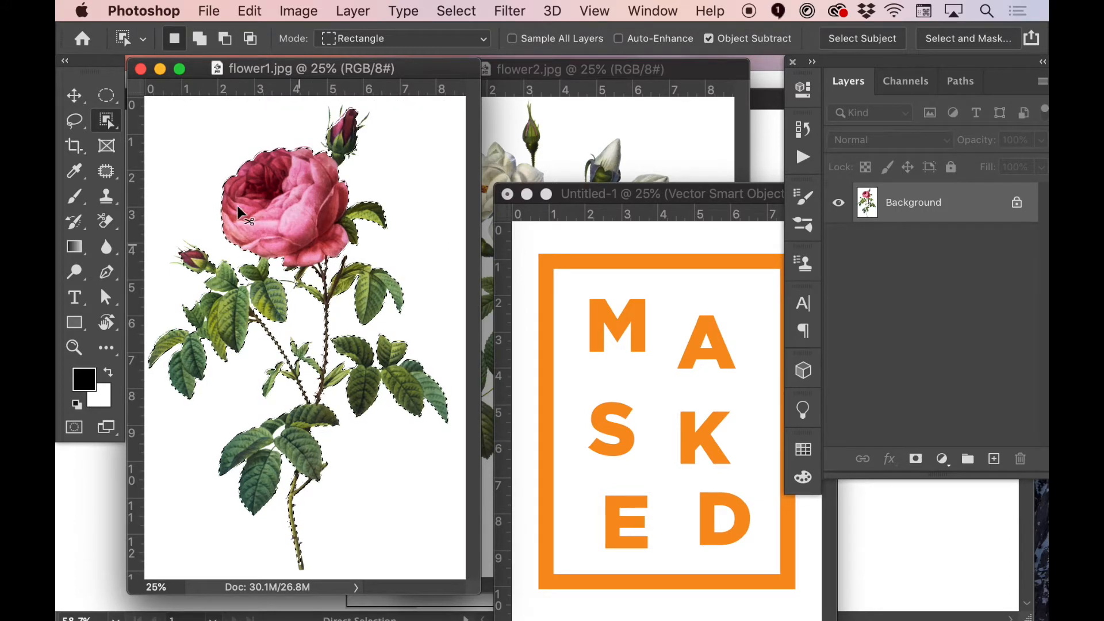
pyautogui.press('super+d')
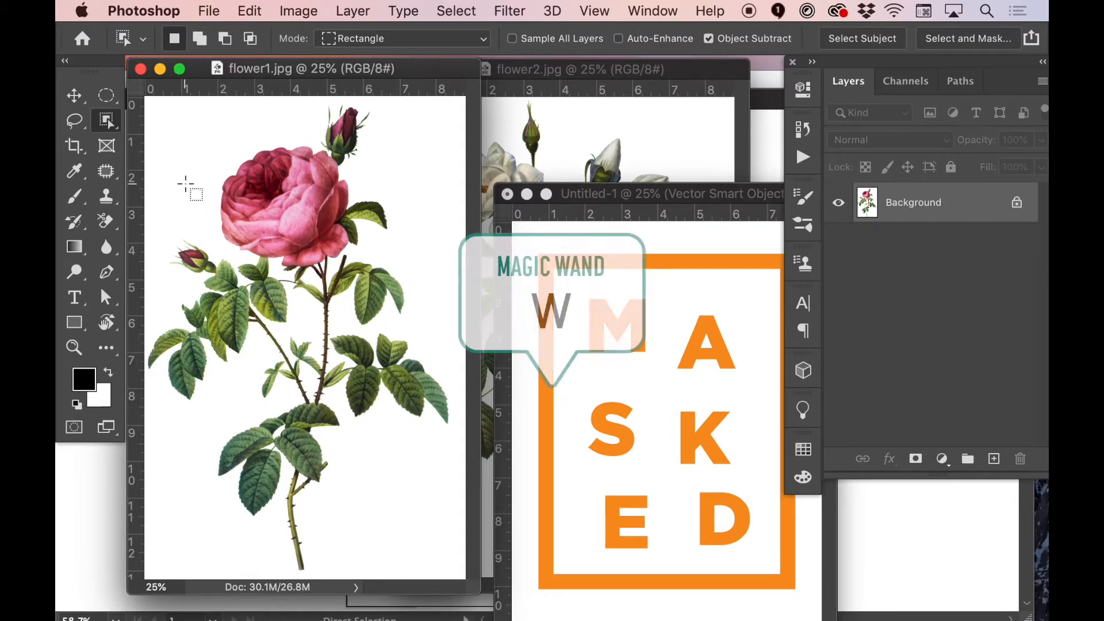
# - Select the pink rose in flower1.jpg by selecting its white background with the Magic Wand, including enclosed gaps, and inverting the selection
pyautogui.hotkey('shift', 'w')
pyautogui.hotkey('shift', 'w')
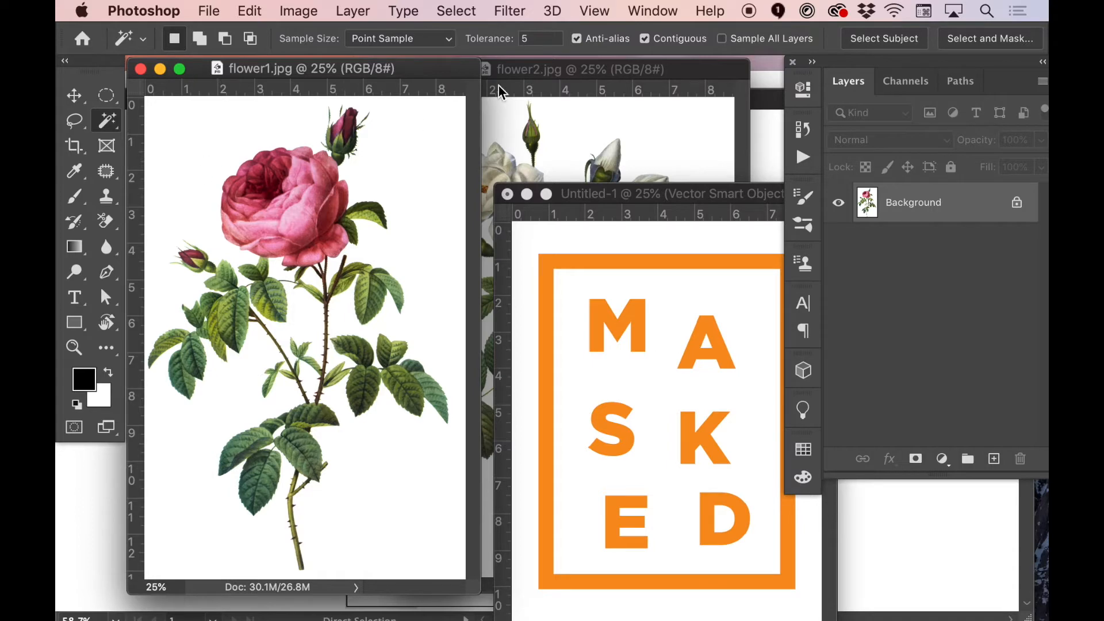
pyautogui.click(185, 194)
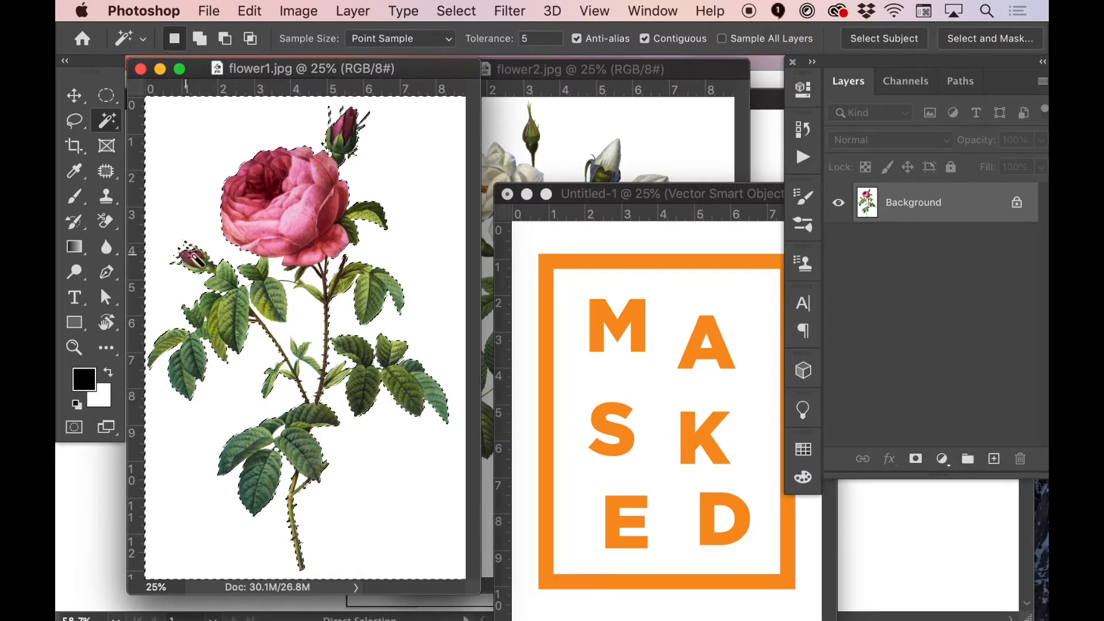
pyautogui.press('super+d')
pyautogui.press('super+equal')
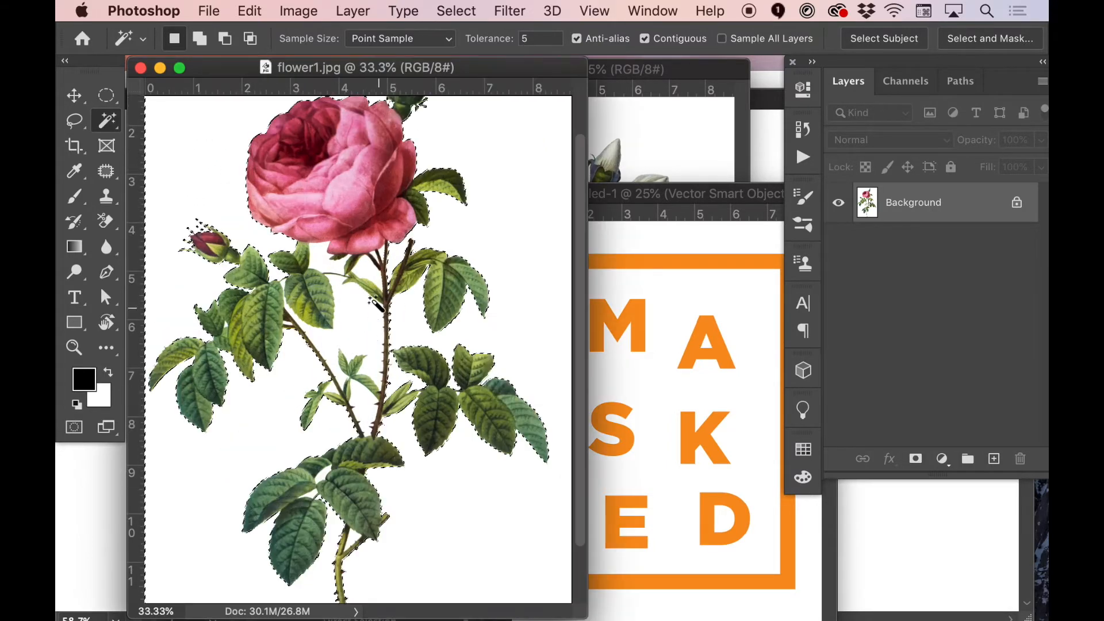
pyautogui.press('super+r')
pyautogui.press('super+shift+d')
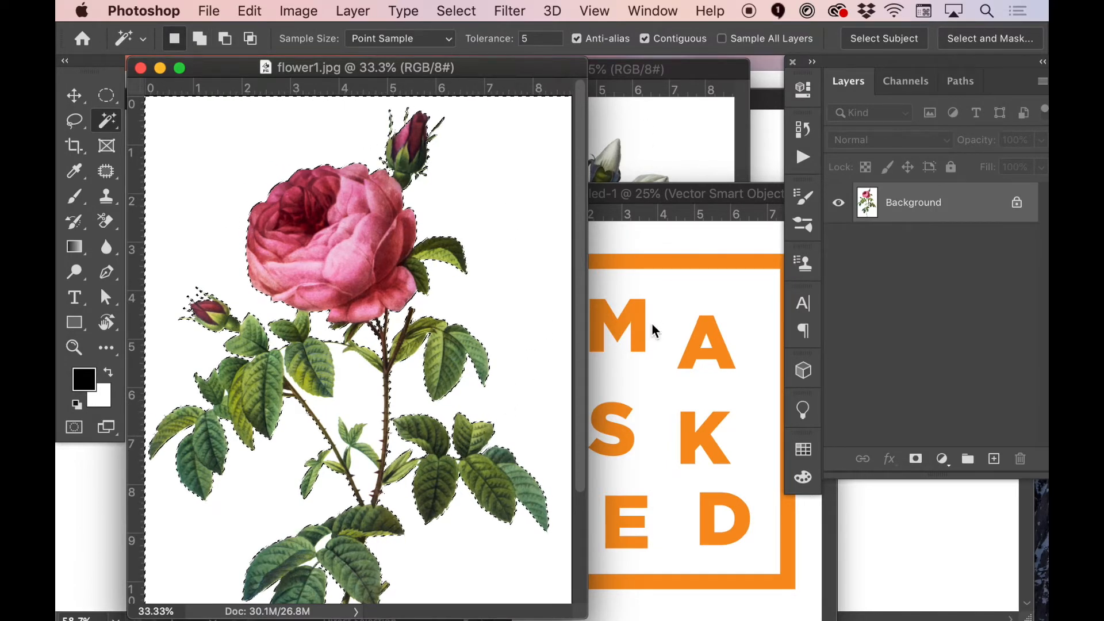
pyautogui.press('super+plus')
pyautogui.press('super+minus')
pyautogui.press('super+minus')
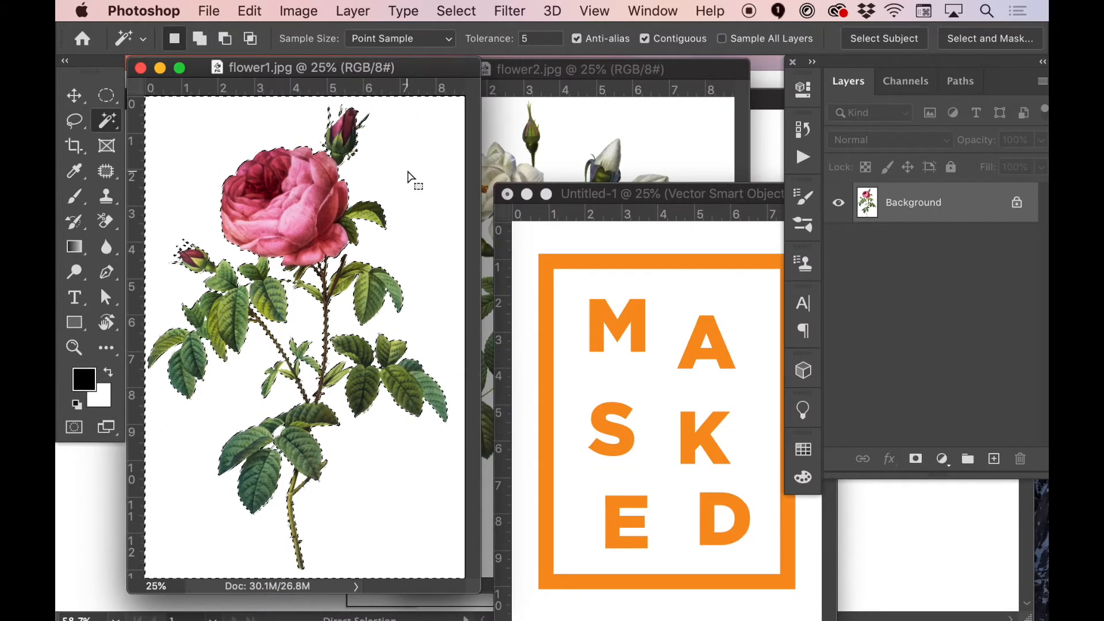
pyautogui.press('super+shift+i')
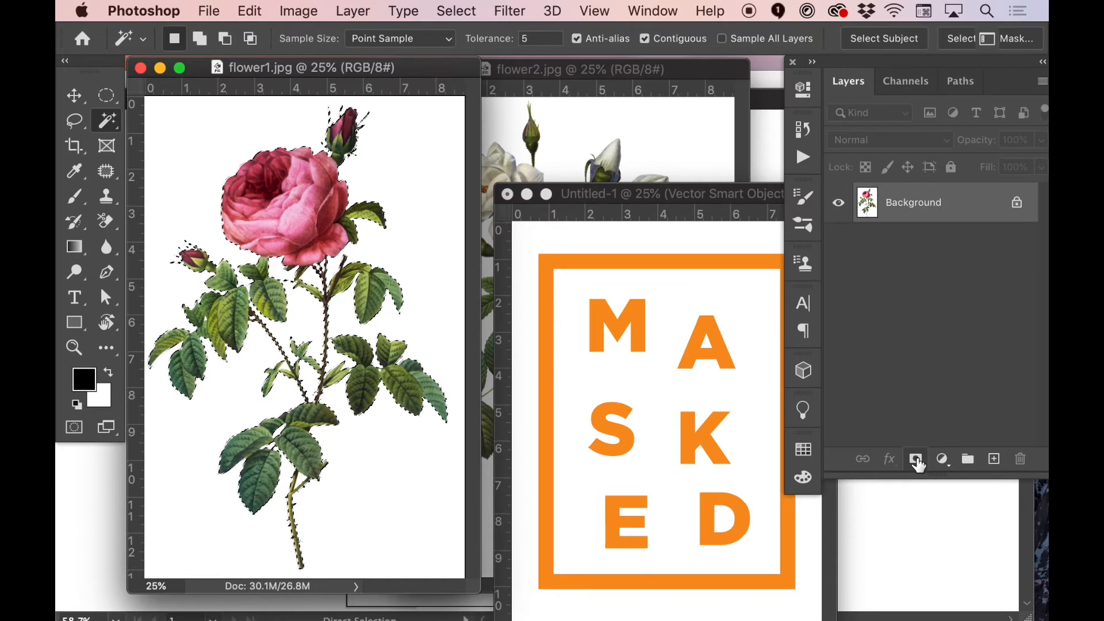
# - Mask the pink rose layer from the selection and convert the masked layer to a Smart Object
pyautogui.click(916, 460)
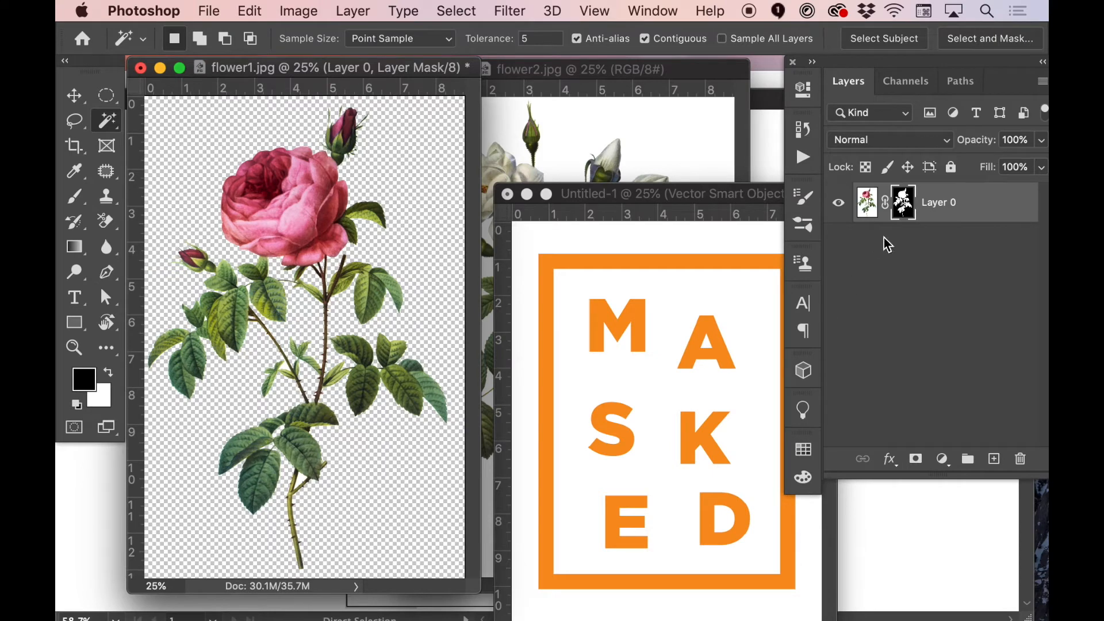
pyautogui.rightClick(942, 206)
pyautogui.click(736, 454)
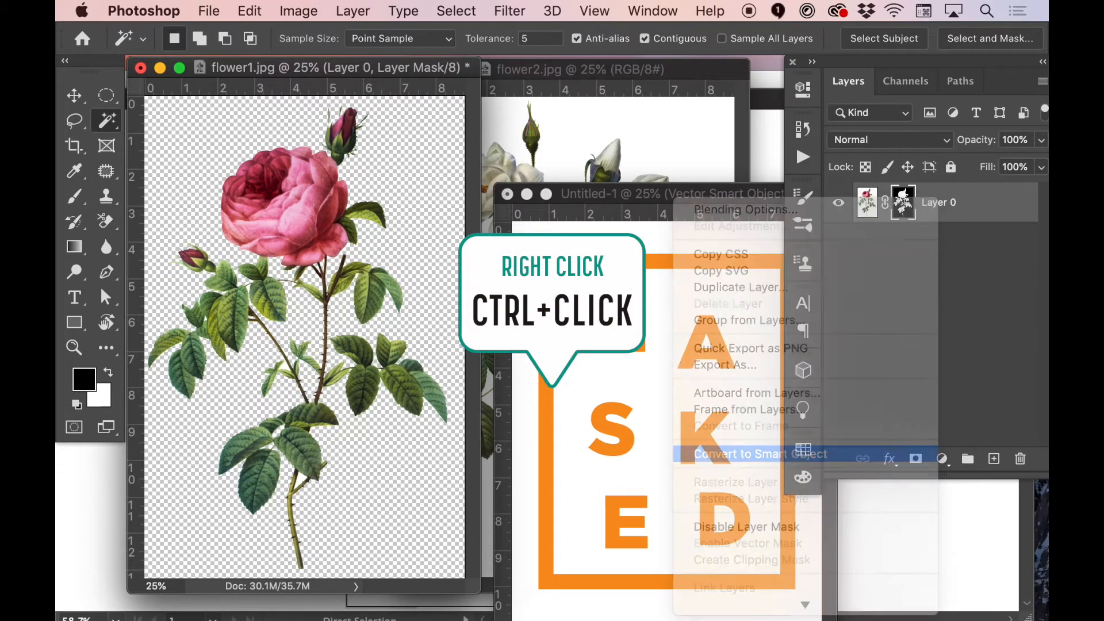
# - Bring flower2.jpg forward and select the white roses by picking the white background, including enclosed gaps, and inverting the selection
pyautogui.moveTo(646, 190); pyautogui.dragTo(539, 190)
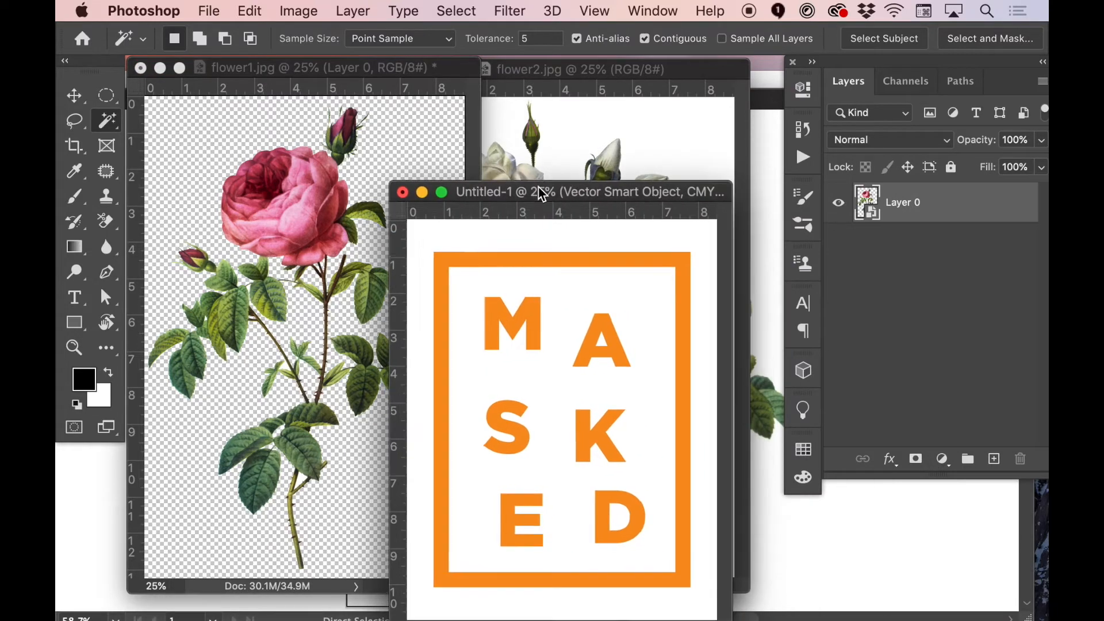
pyautogui.click(543, 148)
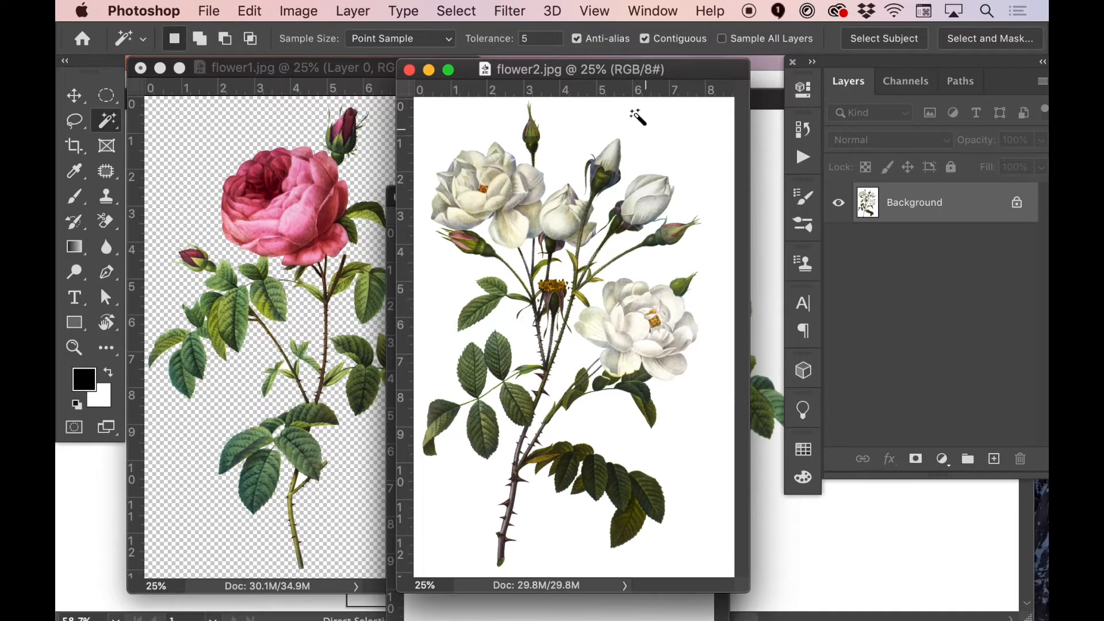
pyautogui.moveTo(626, 68); pyautogui.dragTo(503, 75)
pyautogui.press('super+plus')
pyautogui.keyDown('shift'); pyautogui.click(436, 405); pyautogui.keyUp('shift')
pyautogui.press('super+minus')
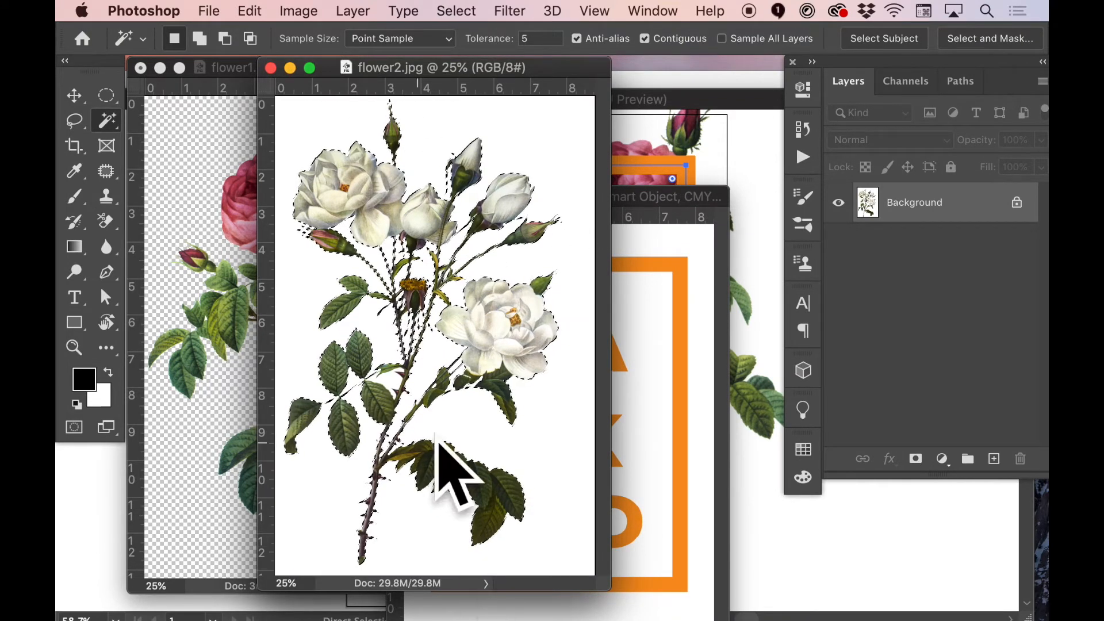
# - Mask the white roses layer in flower2.jpg from the selection and convert it to a Smart Object
pyautogui.click(915, 459)
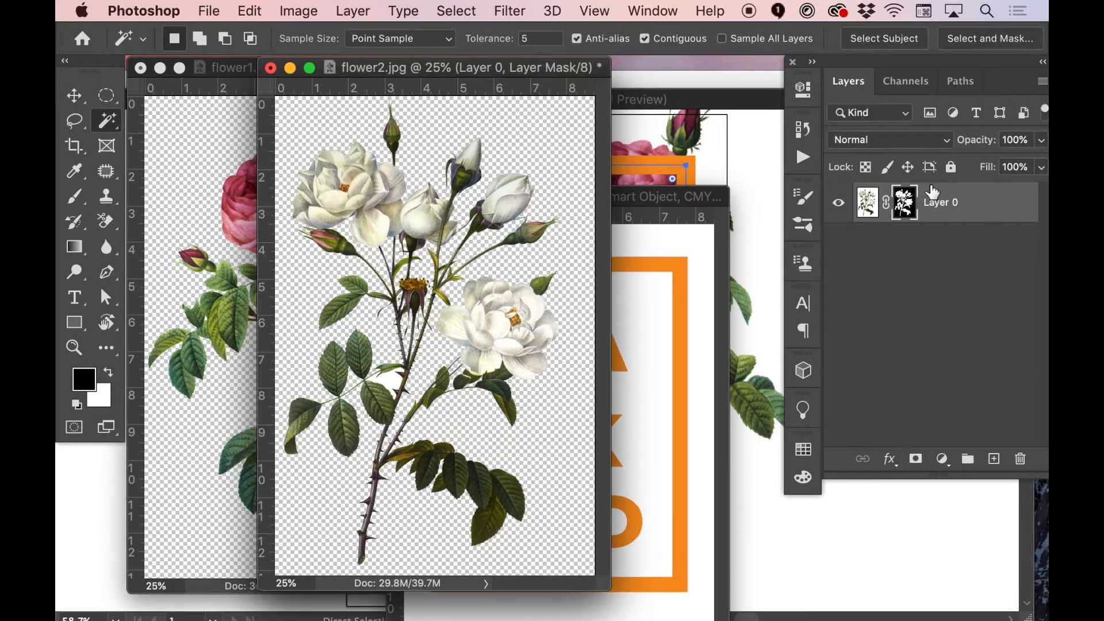
pyautogui.rightClick(973, 216)
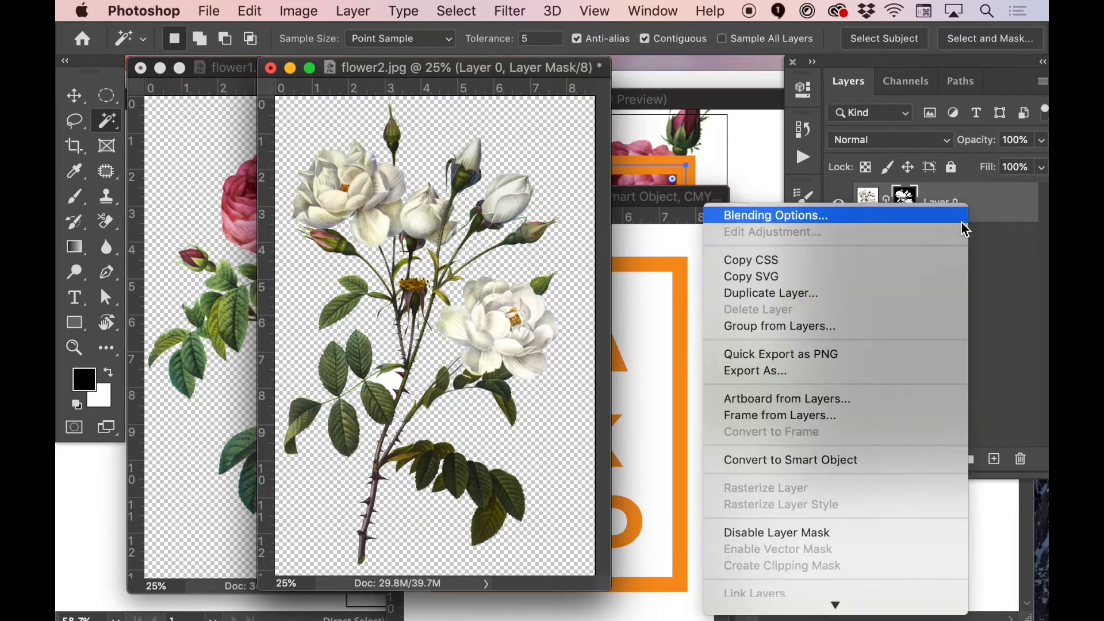
pyautogui.click(837, 459)
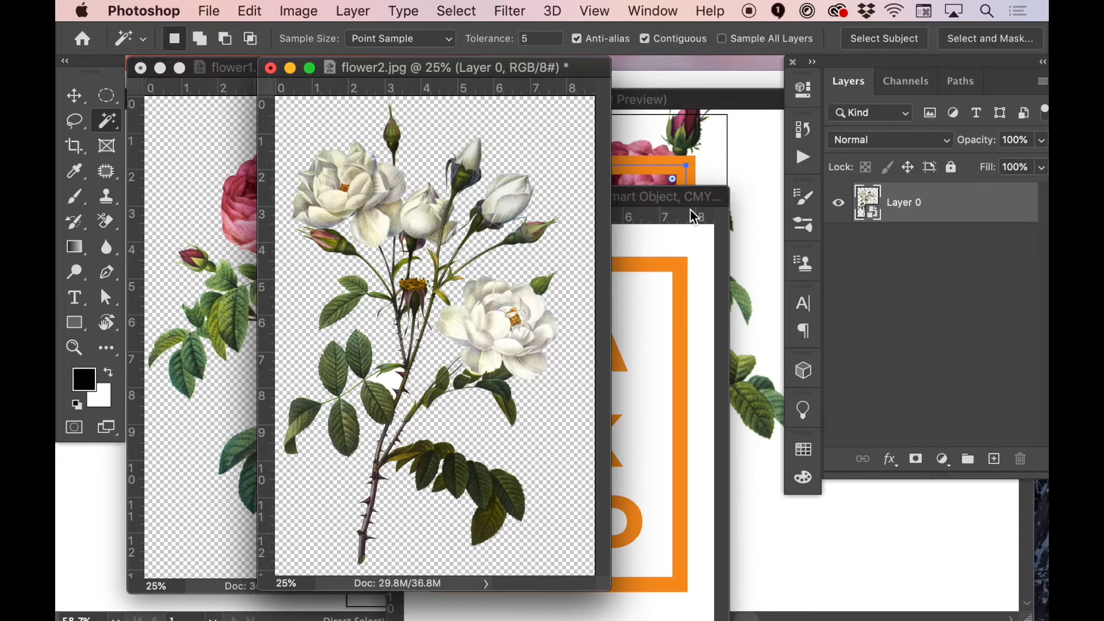
# - Switch to Illustrator, fit the deselected MASKED layout into view as a reference beside the Photoshop documents, and return to Photoshop
pyautogui.moveTo(693, 199); pyautogui.dragTo(596, 144)
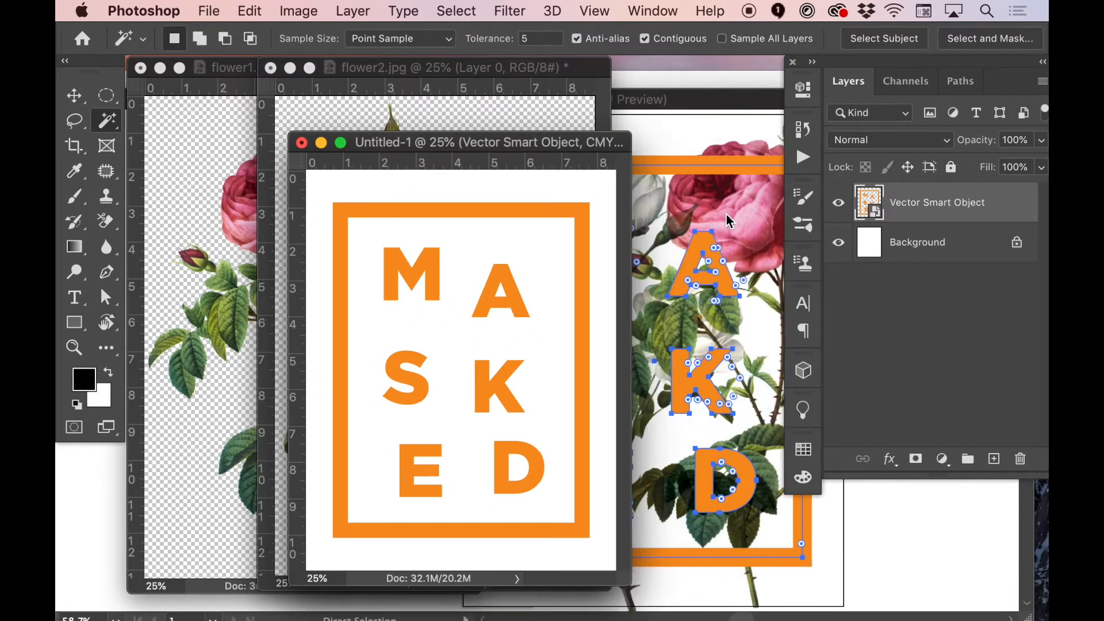
pyautogui.click(711, 167)
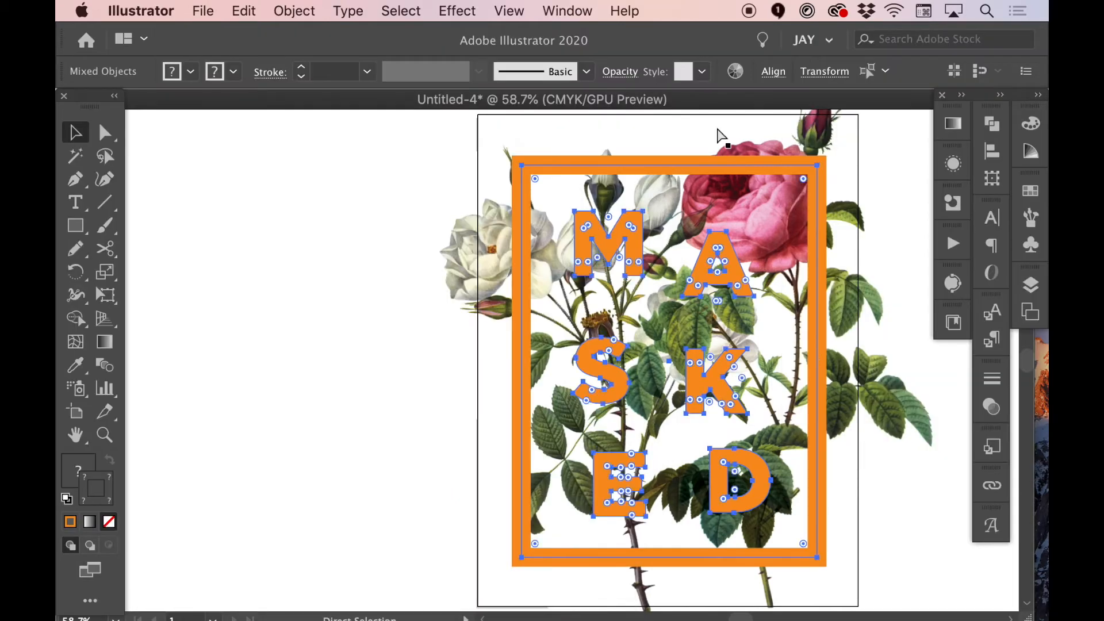
pyautogui.press('super+minus')
pyautogui.press('super+minus')
pyautogui.hscroll(-10, 629, 227)
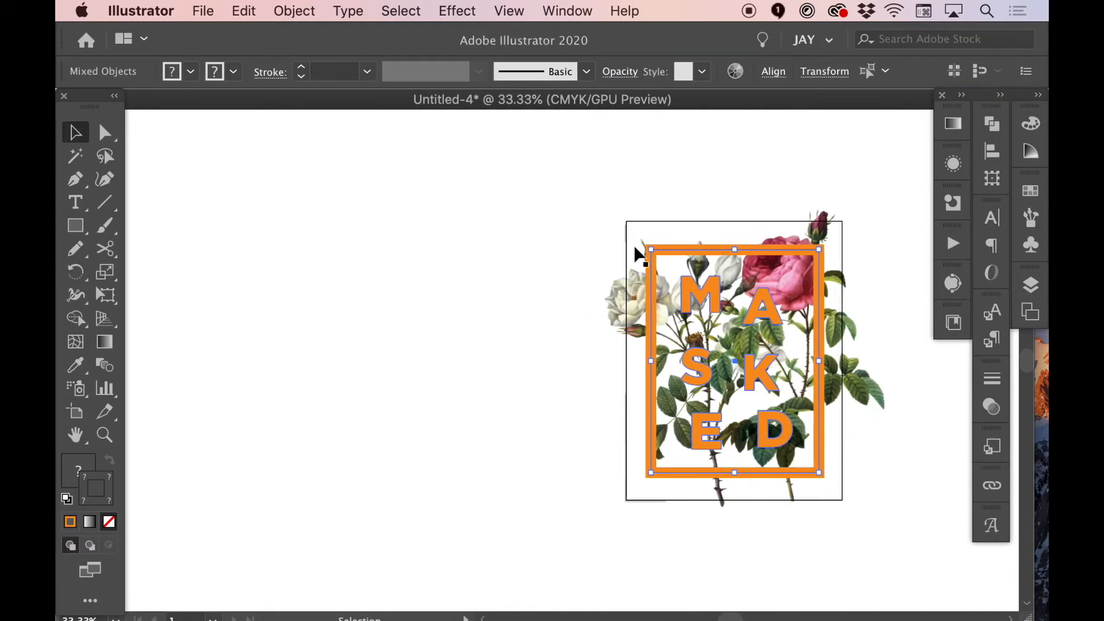
pyautogui.scroll(5, 639, 254)
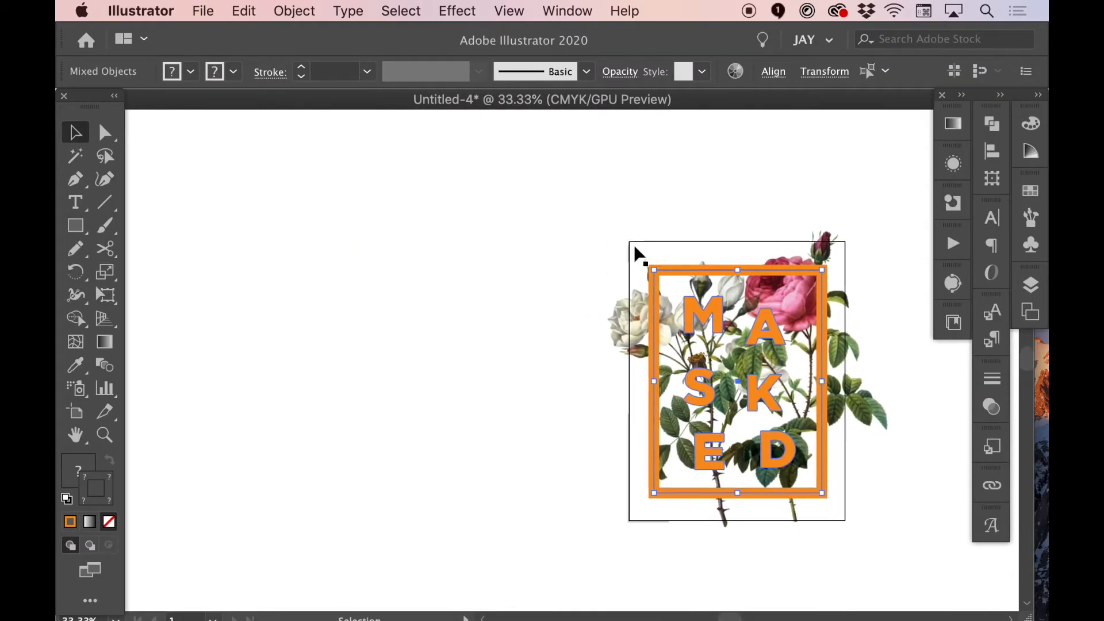
pyautogui.click(450, 305)
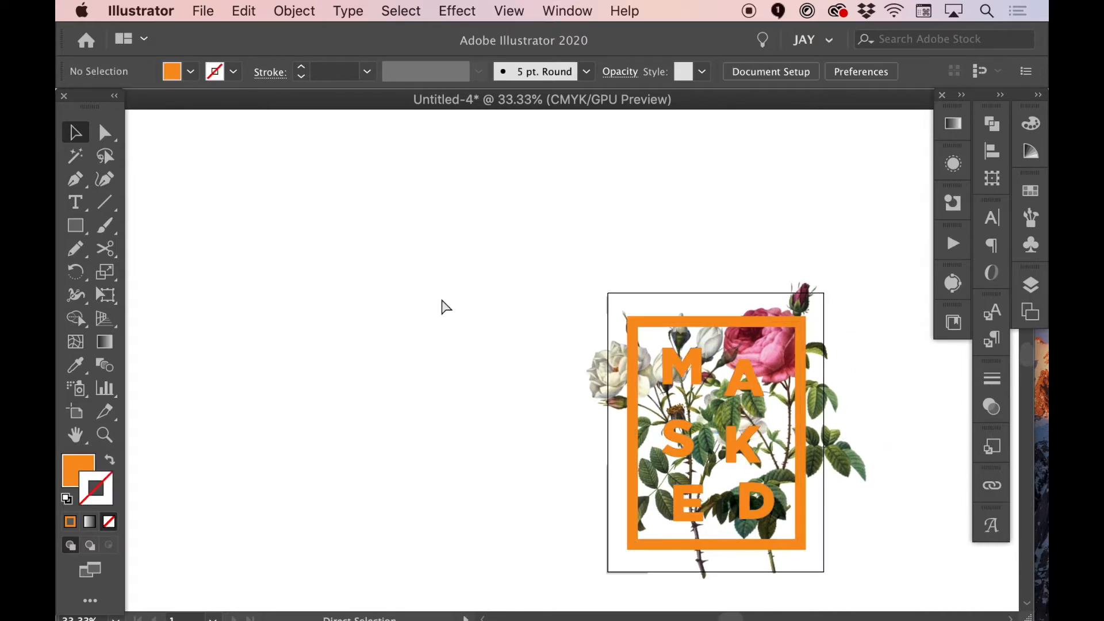
pyautogui.press('super+Tab')
pyautogui.click(273, 324)
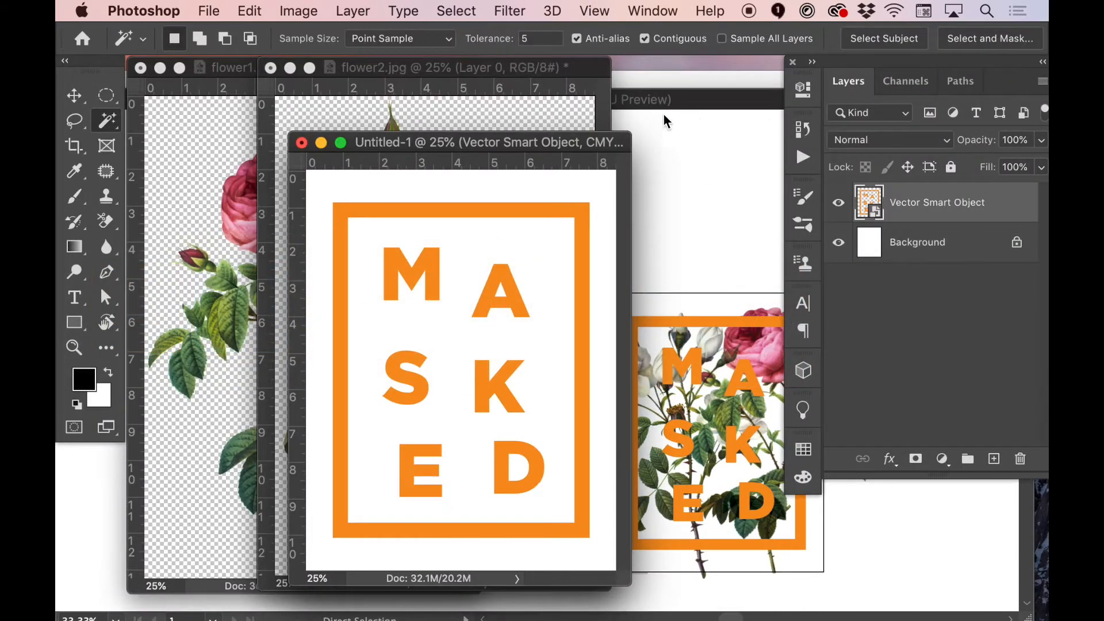
# - Copy the white roses from flower2.jpg into the Untitled-1 poster and close flower2.jpg without saving
pyautogui.moveTo(477, 152); pyautogui.dragTo(427, 150)
pyautogui.click(428, 98)
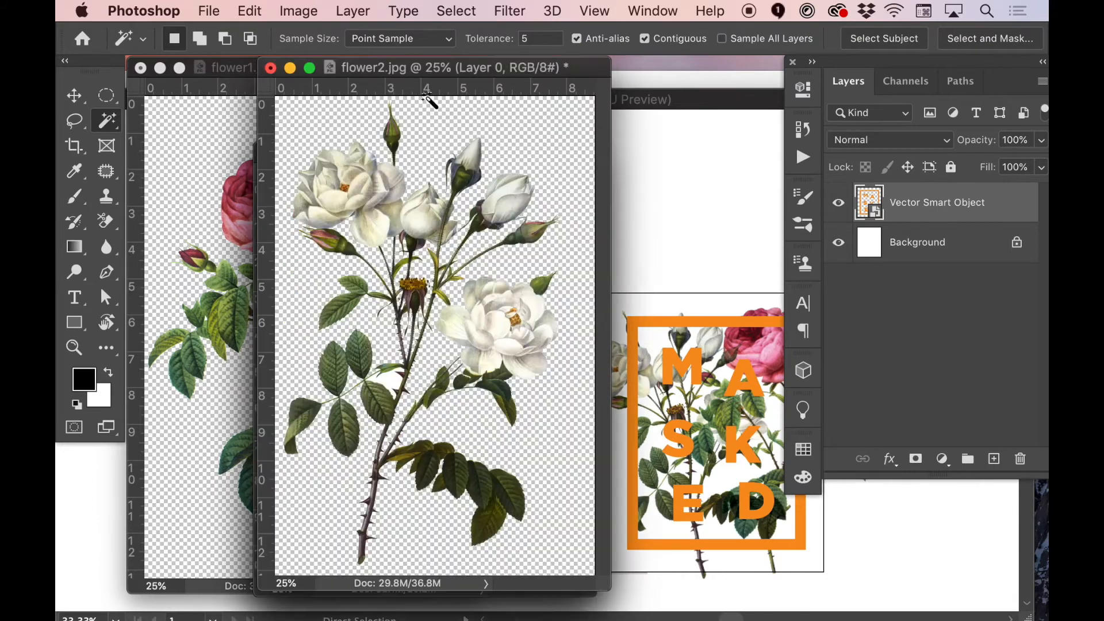
pyautogui.moveTo(455, 68); pyautogui.dragTo(265, 93)
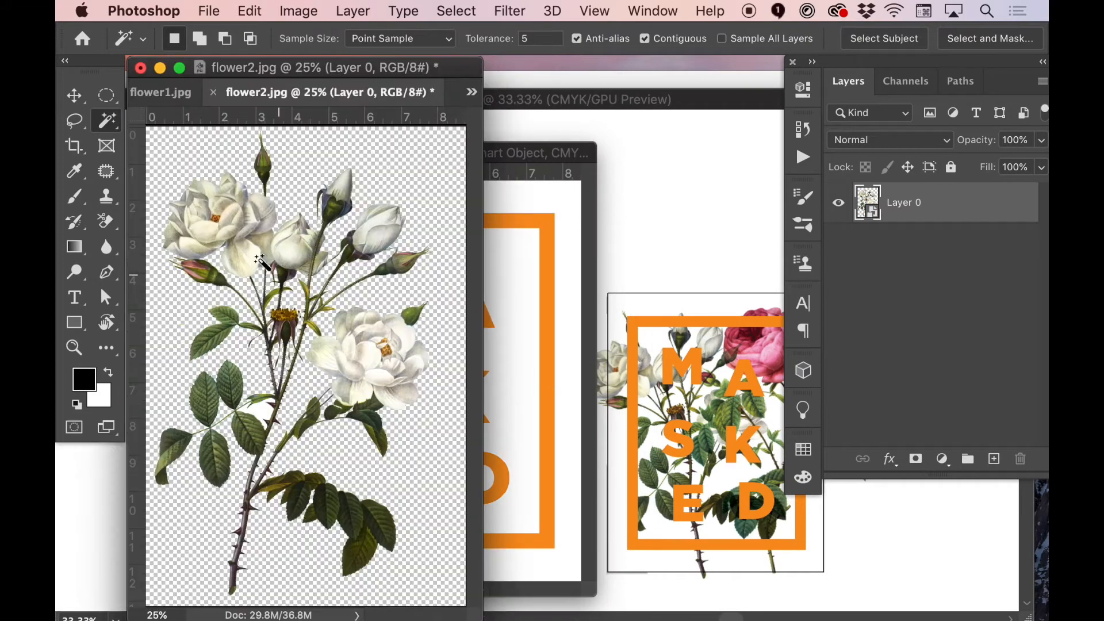
pyautogui.press('v')
pyautogui.moveTo(329, 273); pyautogui.dragTo(494, 346)
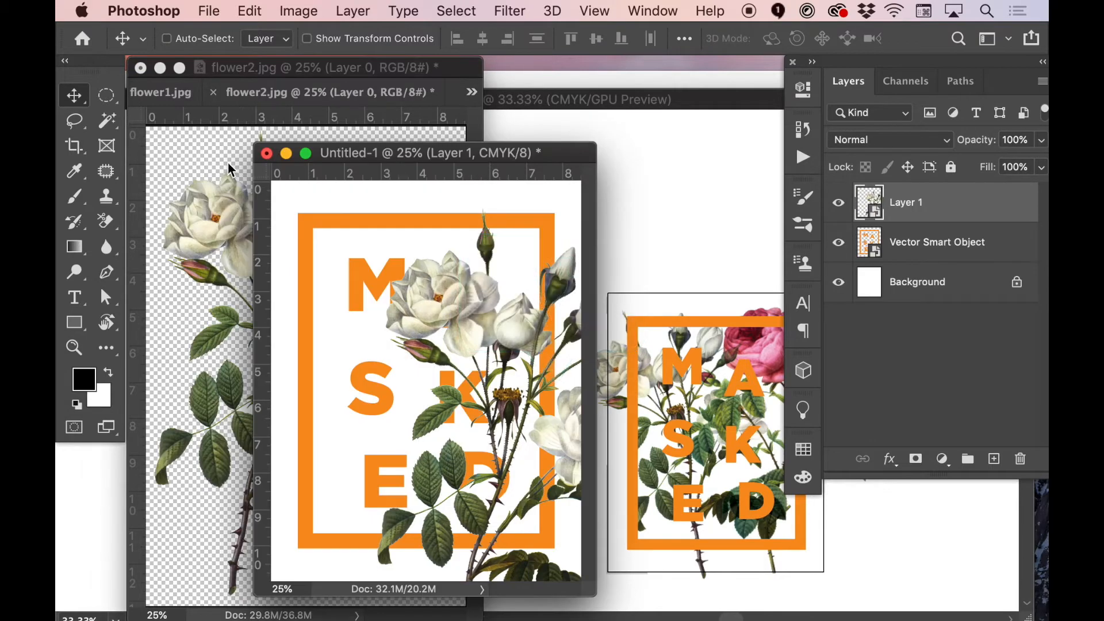
pyautogui.click(213, 102)
pyautogui.click(213, 92)
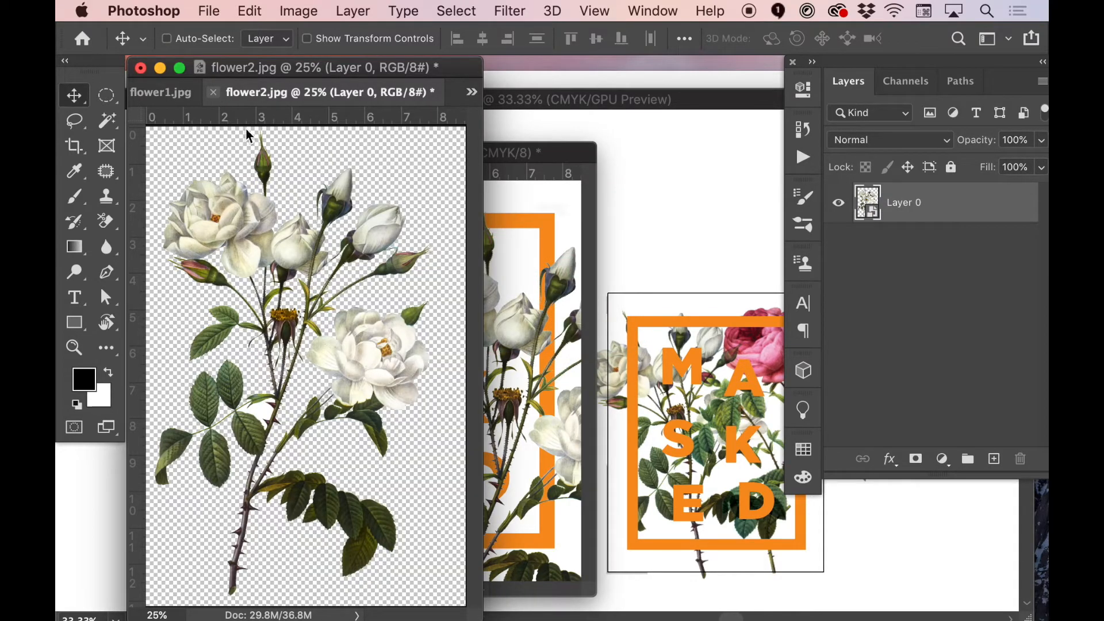
pyautogui.click(493, 253)
# - Copy the pink rose from flower1.jpg into the Untitled-1 poster and close flower1.jpg without saving
pyautogui.moveTo(276, 216); pyautogui.dragTo(546, 287)
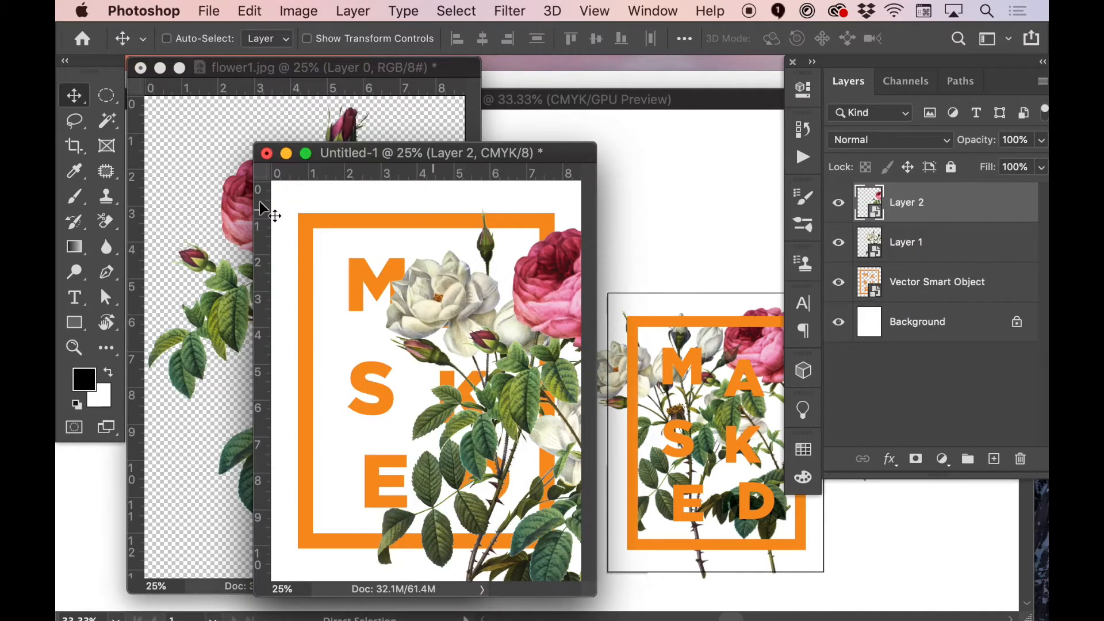
pyautogui.click(192, 216)
pyautogui.press('super+w')
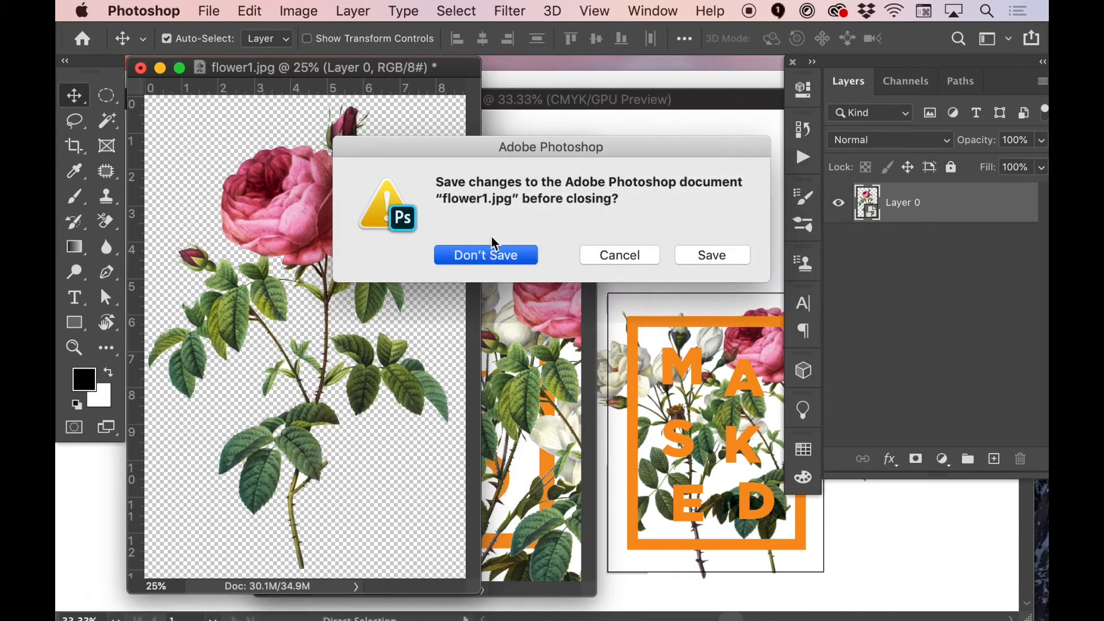
pyautogui.click(492, 253)
# - Save the poster document on the computer as masking2.psd in the Desktop folder, in Photoshop format
pyautogui.moveTo(480, 157); pyautogui.dragTo(396, 144)
pyautogui.press('super+shift+s')
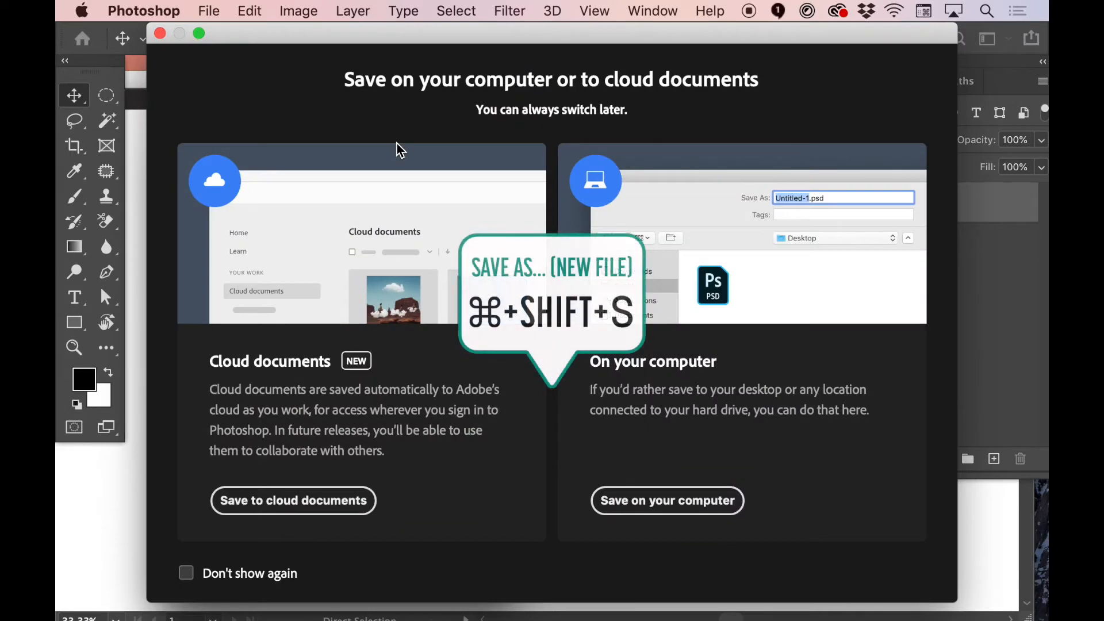
pyautogui.press('Return')
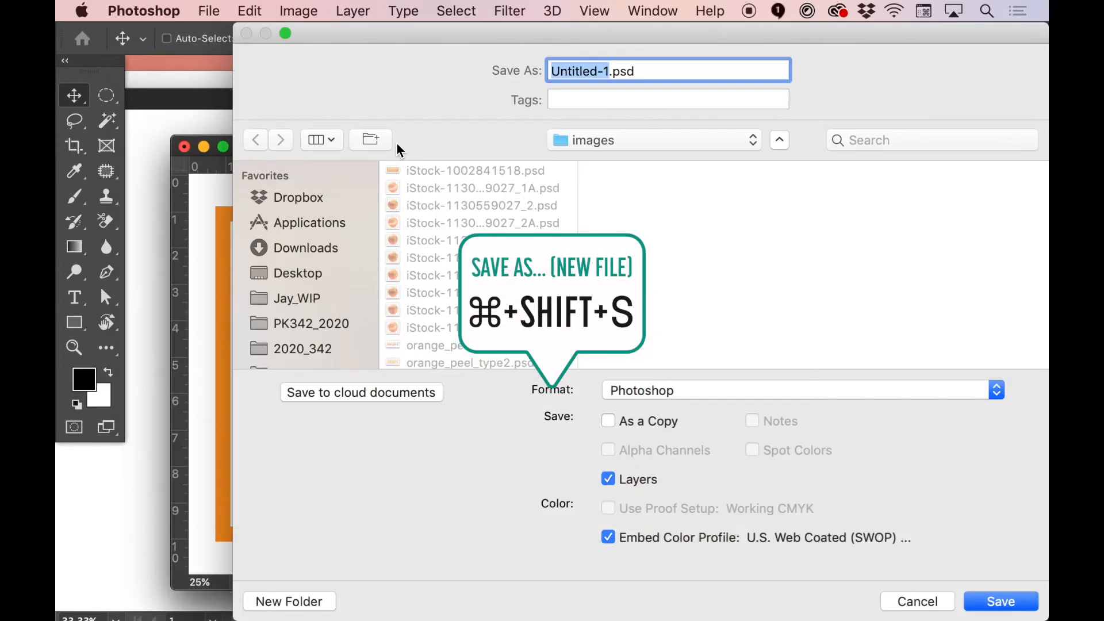
pyautogui.write('masking2')
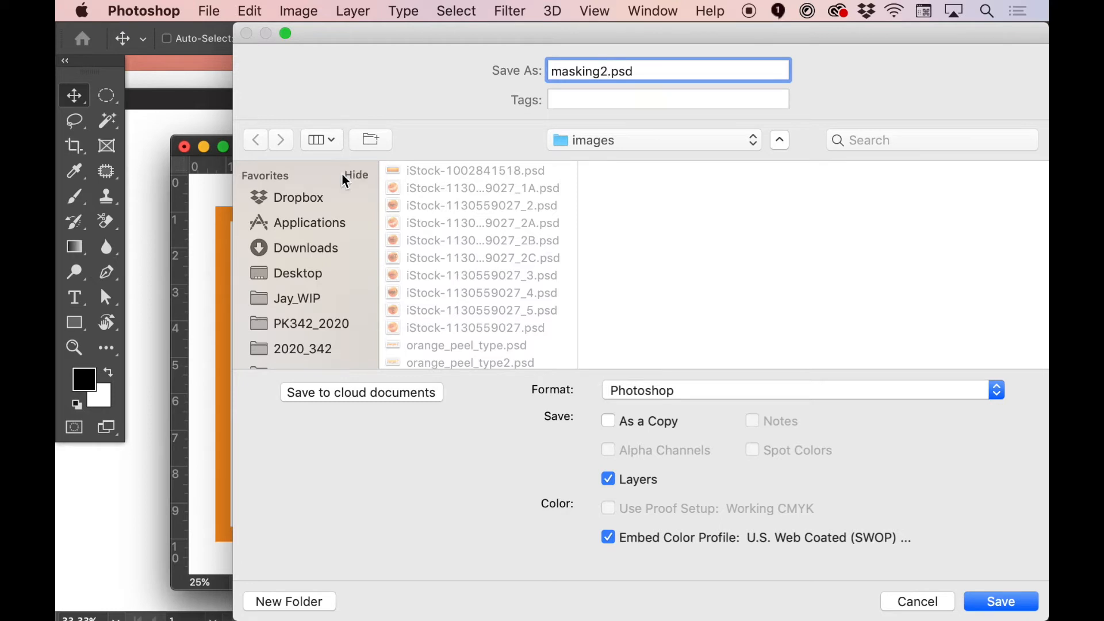
pyautogui.click(318, 273)
pyautogui.press('Return')
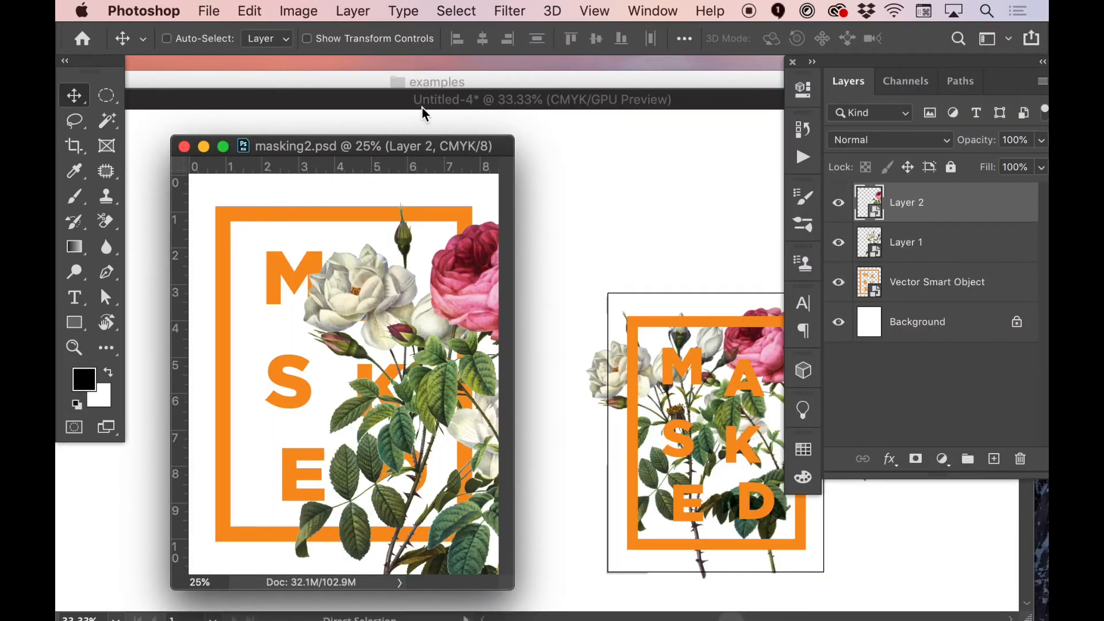
# - Move the white roses over the left side of the poster in masking2.psd and rotate them about -16 degrees
pyautogui.moveTo(396, 144); pyautogui.dragTo(371, 116)
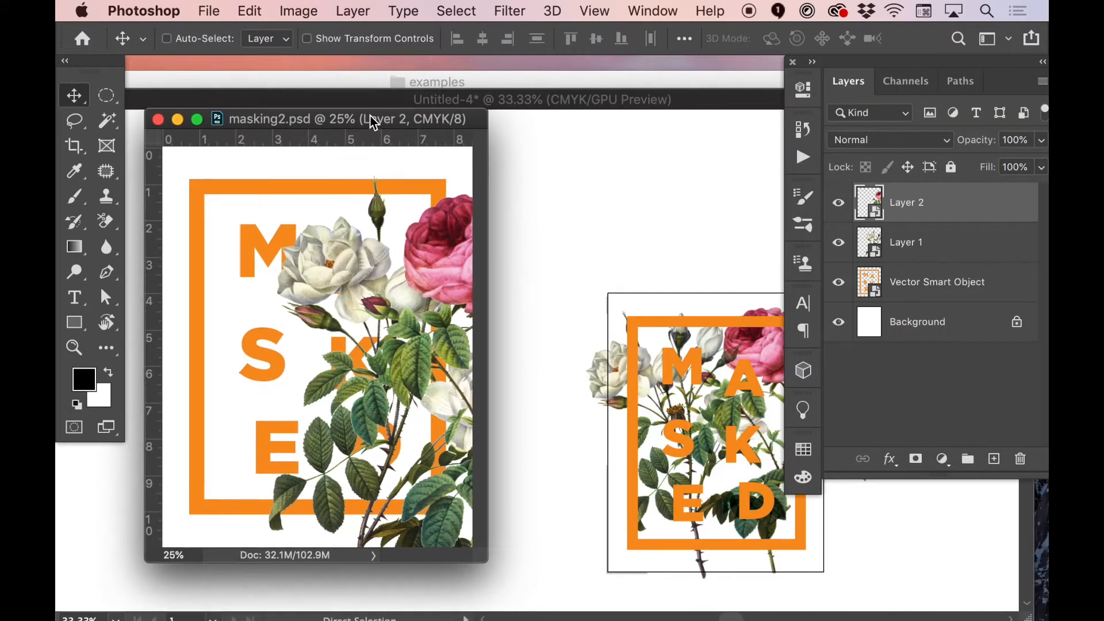
pyautogui.press('super+minus')
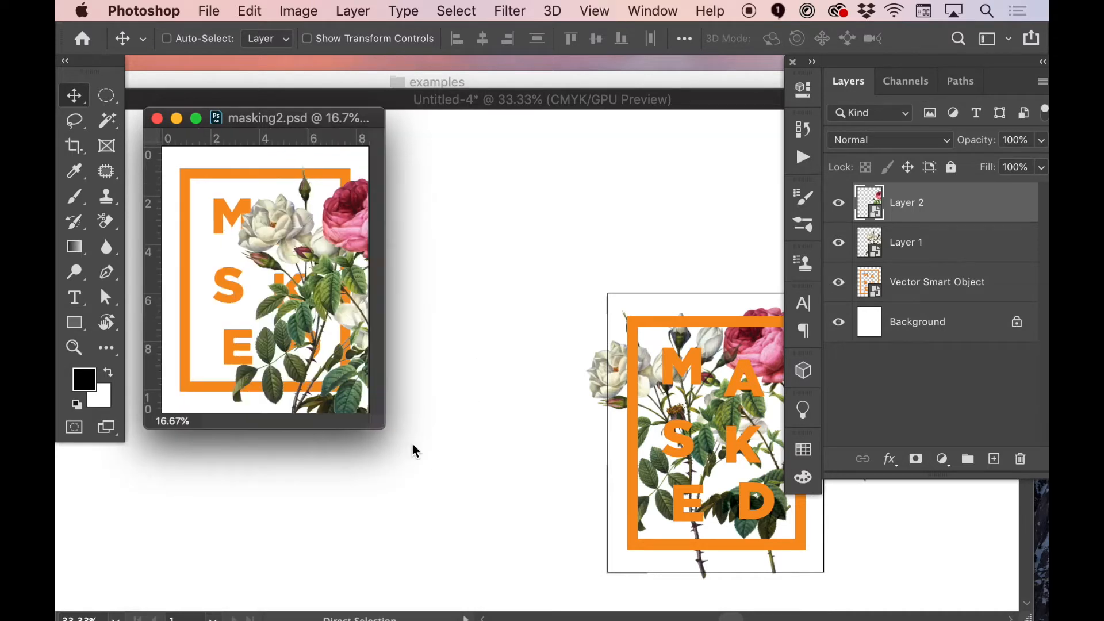
pyautogui.moveTo(394, 429); pyautogui.dragTo(550, 554)
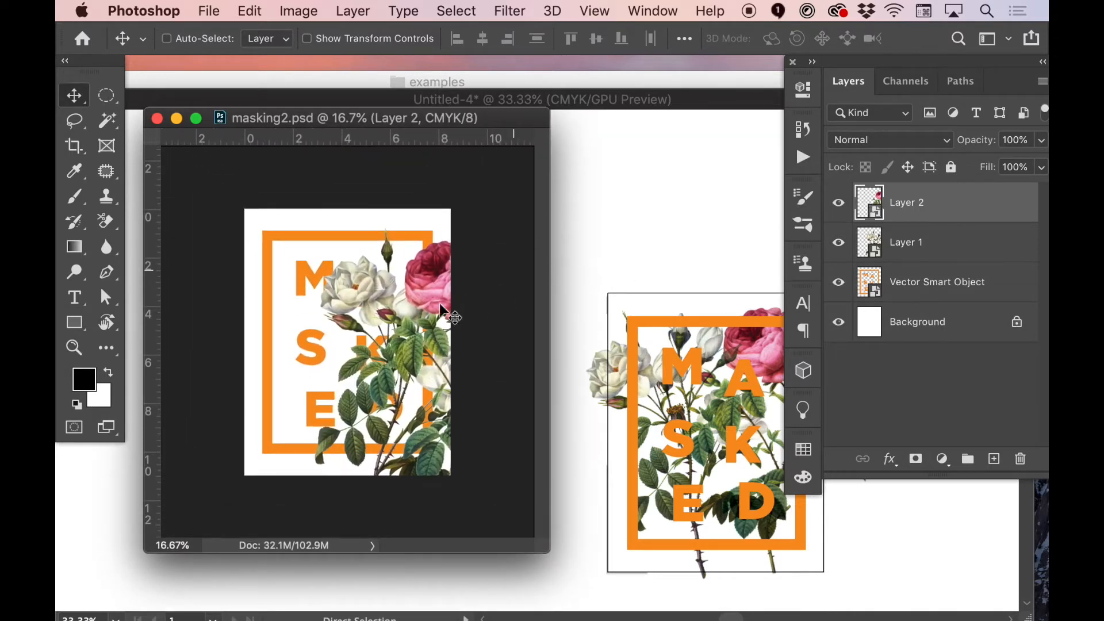
pyautogui.moveTo(351, 289); pyautogui.dragTo(279, 275)
pyautogui.press('super+t')
pyautogui.moveTo(379, 191); pyautogui.dragTo(327, 186)
pyautogui.moveTo(289, 321); pyautogui.dragTo(281, 305)
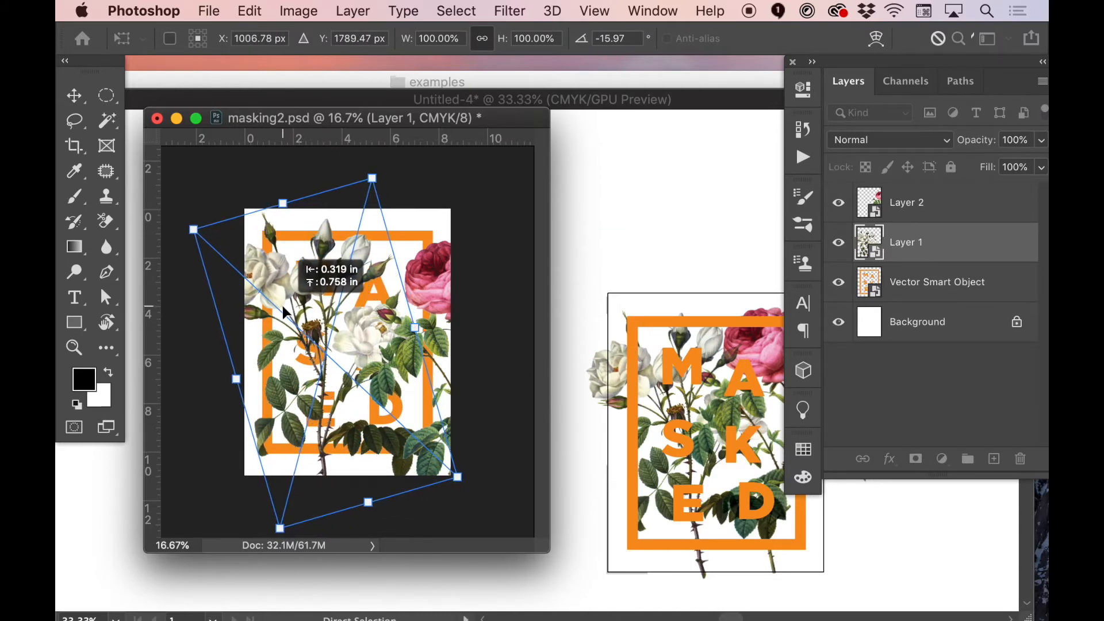
pyautogui.press('Return')
# - Reorder the layers so the white roses (Layer 1) sit above the pink rose and the orange MASKED artwork is topmost
pyautogui.press('super+bracketright')
pyautogui.click(918, 295)
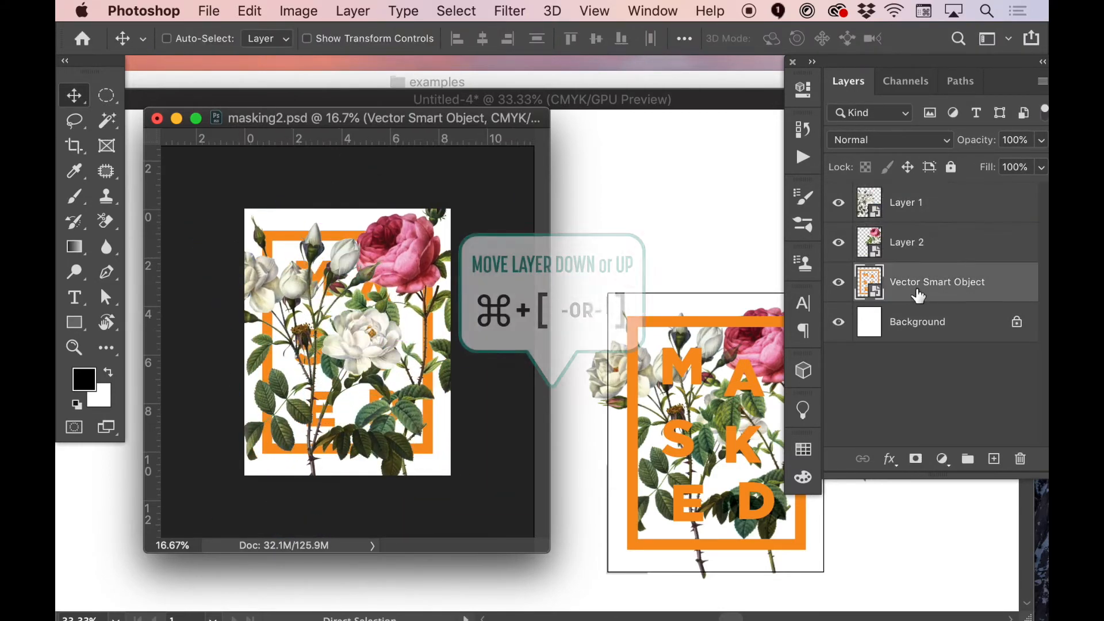
pyautogui.press('super+bracketright')
pyautogui.press('super+bracketright')
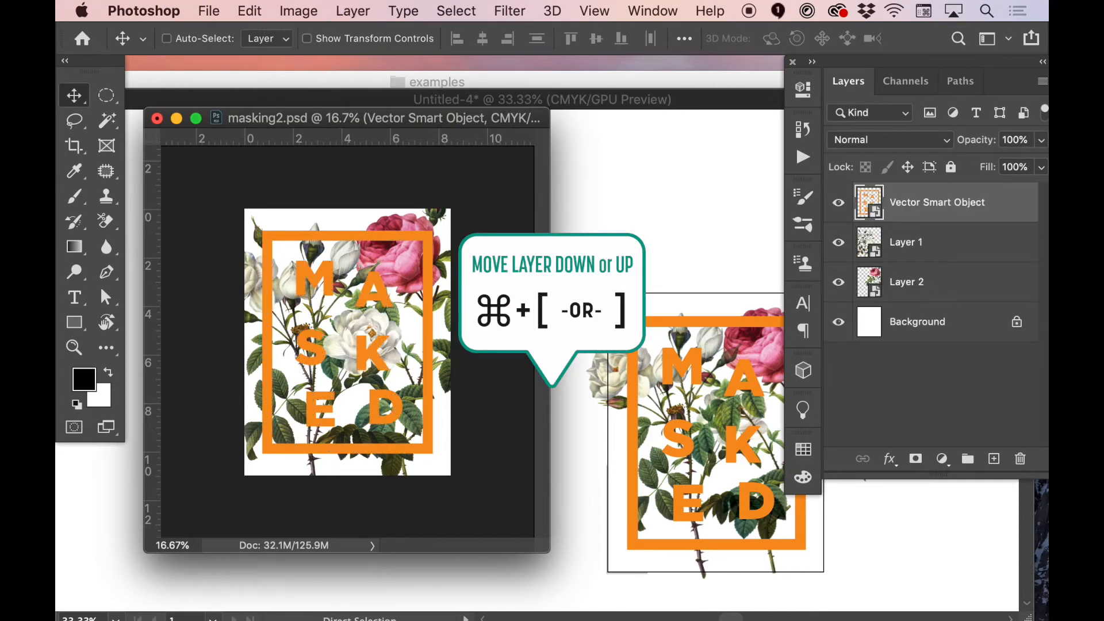
# - Add a layer mask to the orange MASKED artwork and load the white roses' outline from Layer 1 as a selection
pyautogui.press('super+equal')
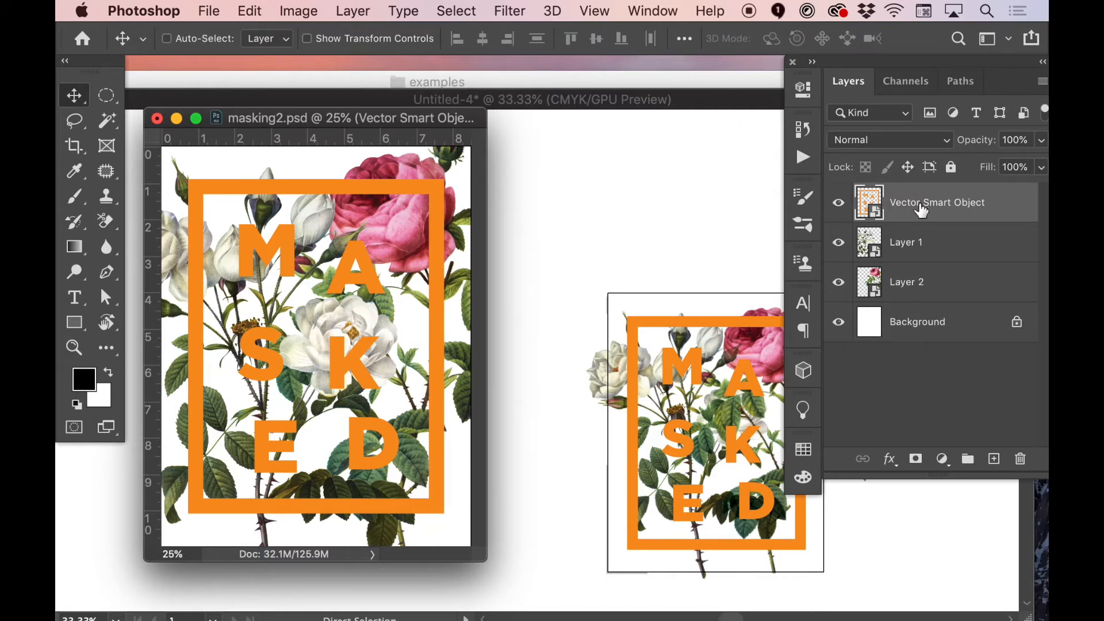
pyautogui.click(915, 458)
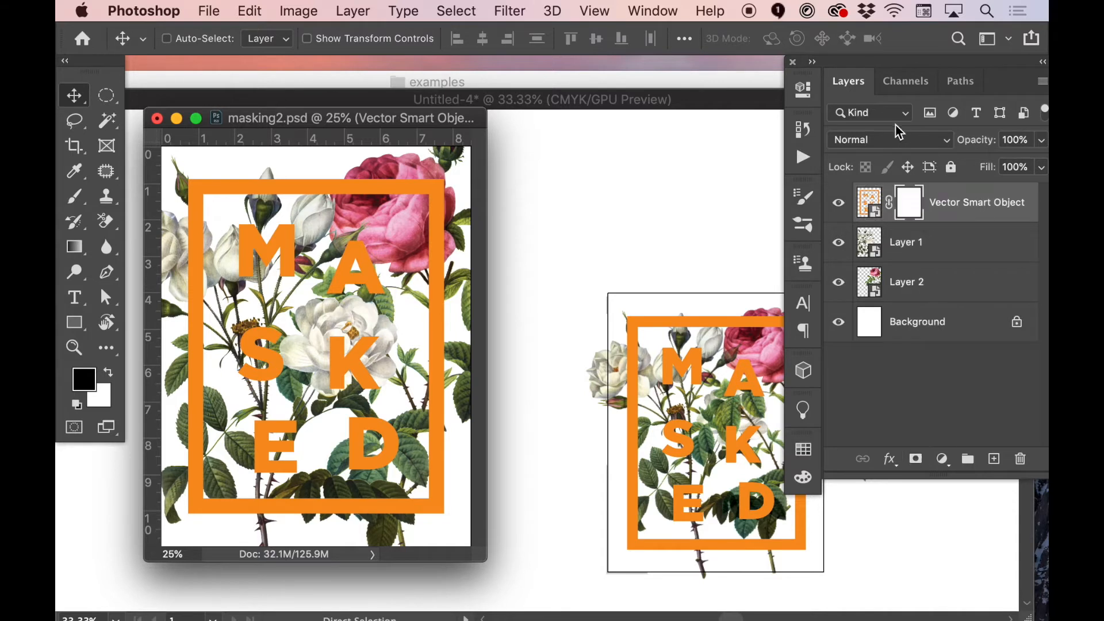
pyautogui.press('super')
pyautogui.keyDown('super'); pyautogui.click(869, 245); pyautogui.keyUp('super')
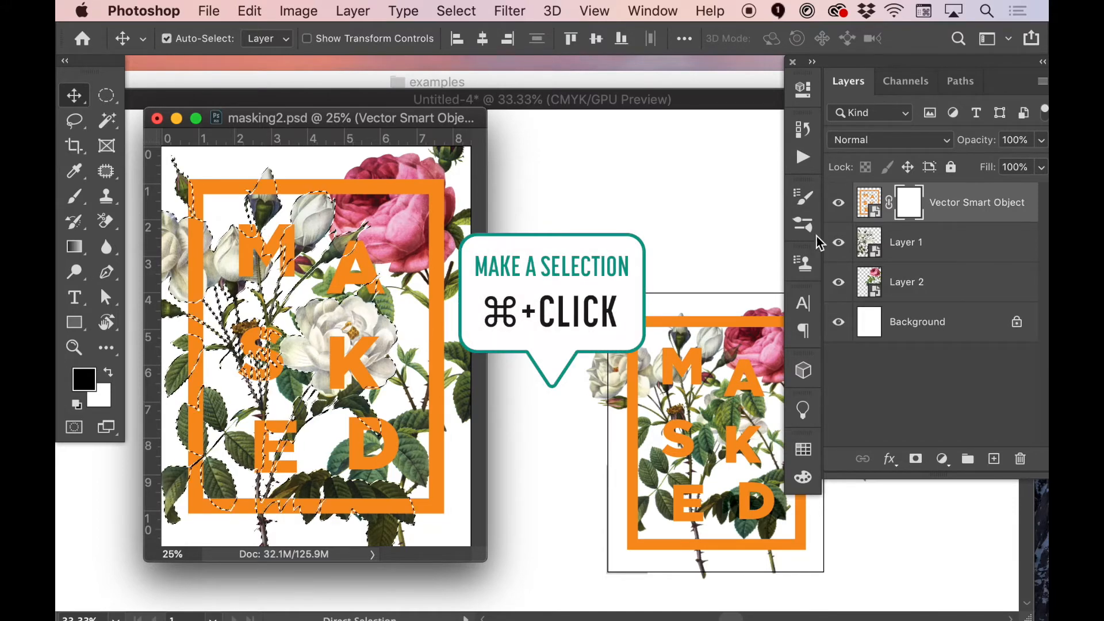
# - Paint black on the artwork's mask over the letter M to bring the white rosebud forward, hide the selection edges, and set the brush to 175 px
pyautogui.press('super+plus')
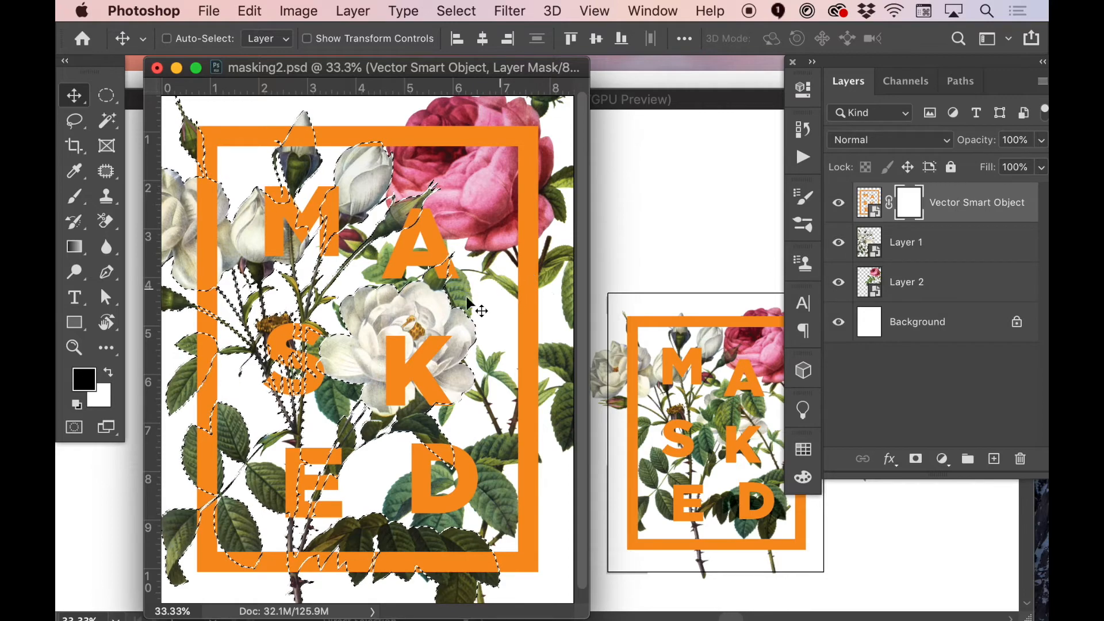
pyautogui.press('b')
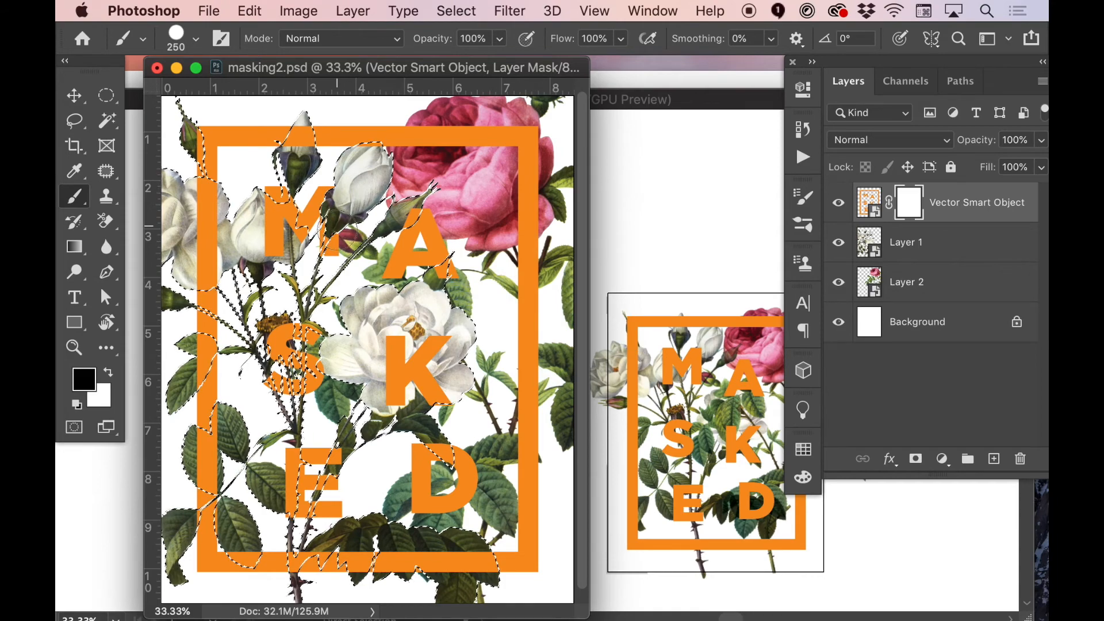
pyautogui.press('[')
pyautogui.press('[')
pyautogui.press('super+h')
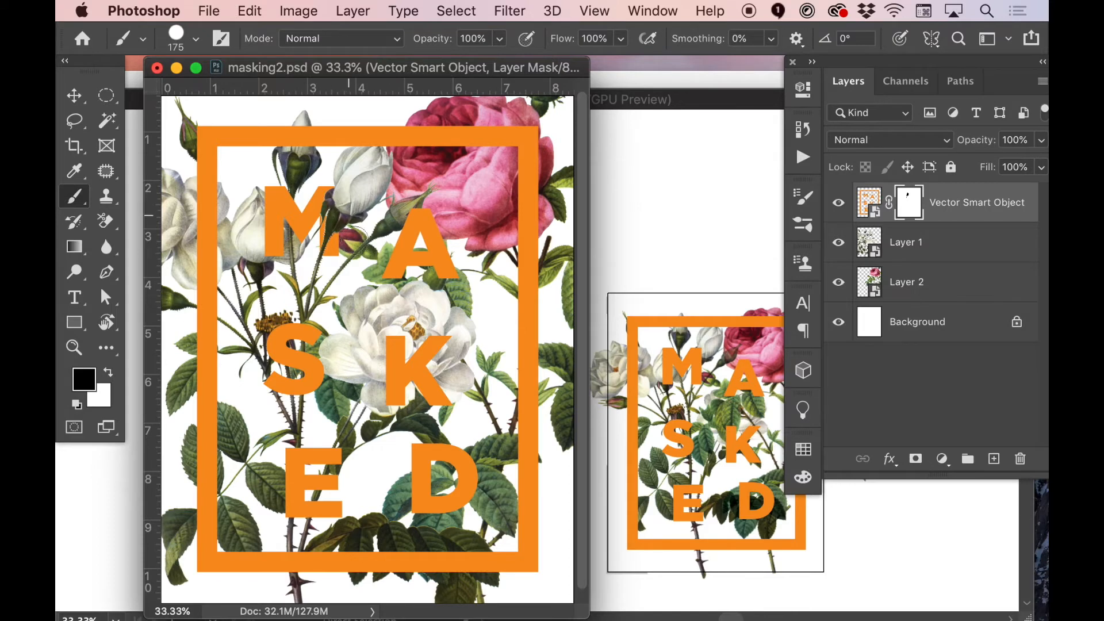
pyautogui.press('super+shift+d')
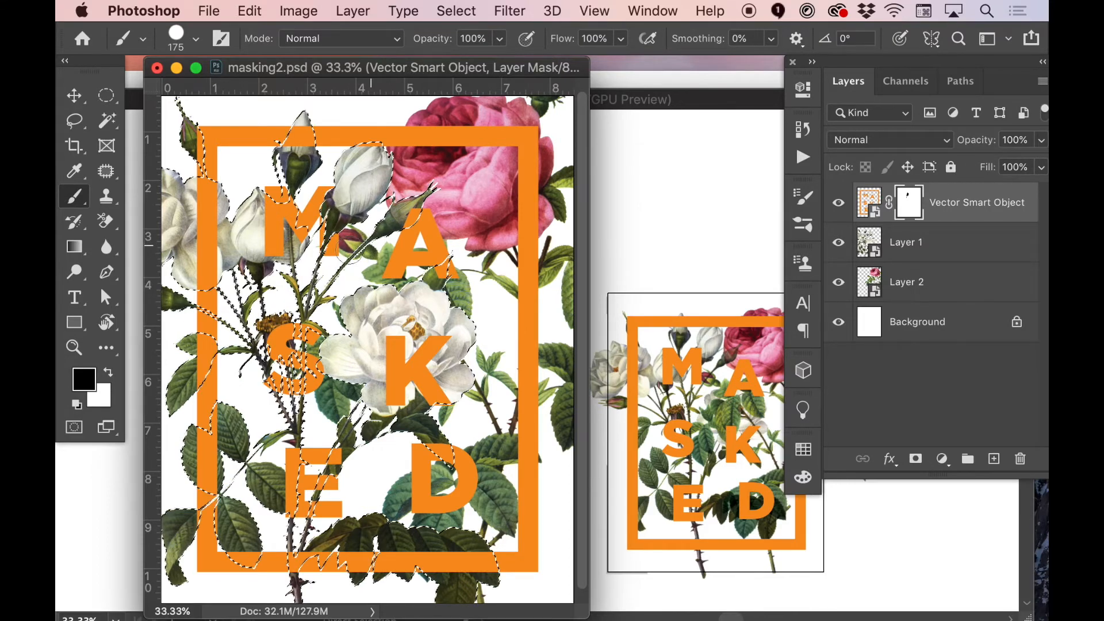
pyautogui.press('super+h')
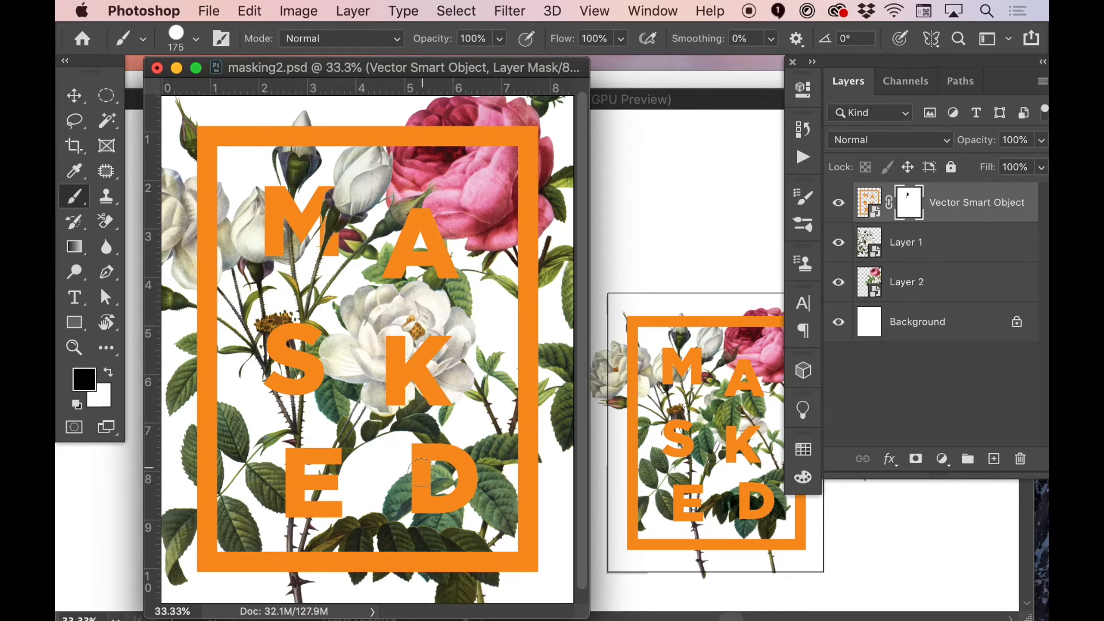
# - Paint black on the mask over the letters D and E so the leaf and stems pass in front of them
pyautogui.moveTo(423, 475); pyautogui.dragTo(442, 438)
pyautogui.moveTo(433, 449); pyautogui.dragTo(451, 455)
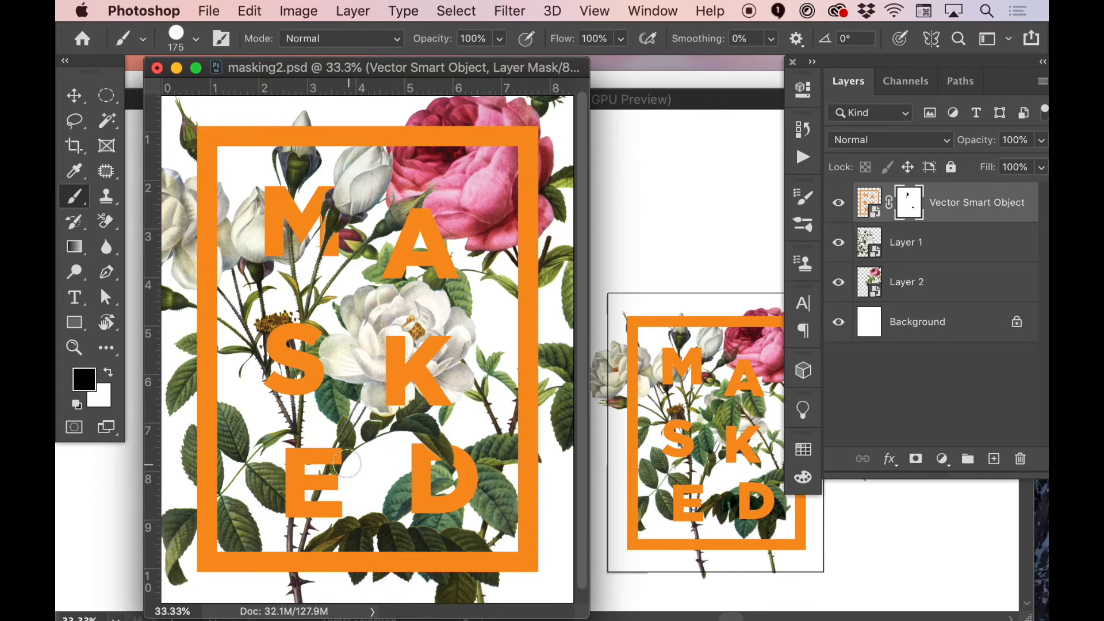
pyautogui.moveTo(347, 457)
pyautogui.mouseDown()
pyautogui.moveTo(329, 474)
pyautogui.moveTo(331, 466)
pyautogui.mouseUp()
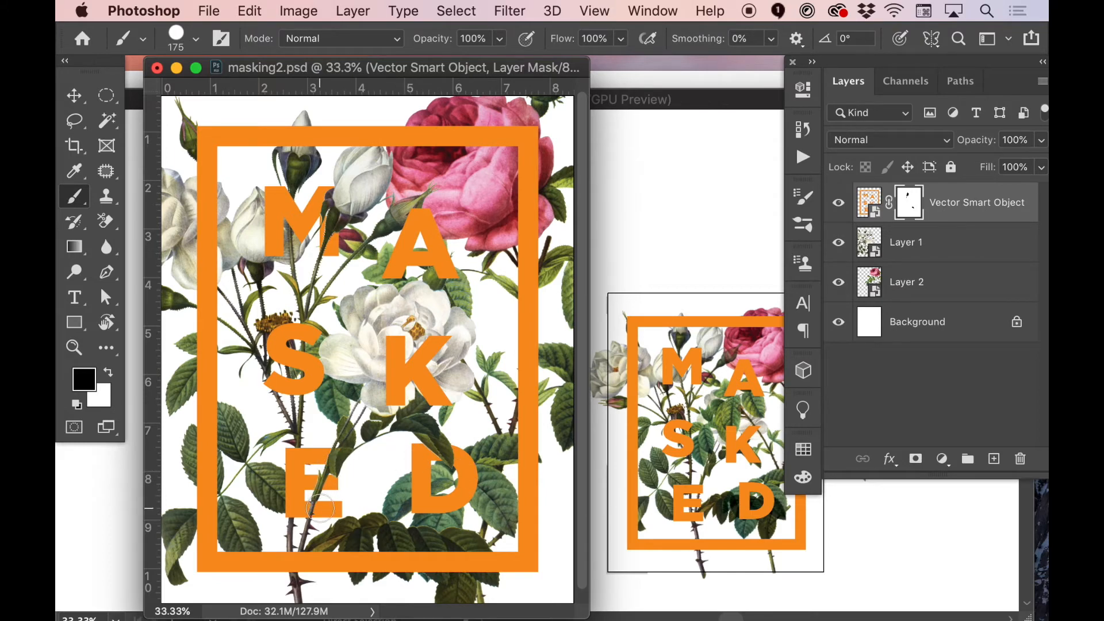
pyautogui.moveTo(320, 516); pyautogui.dragTo(327, 510)
# - Paint the mask around the letters A and S to bring the leaf tip in front of the A and the stems over the S
pyautogui.press('x')
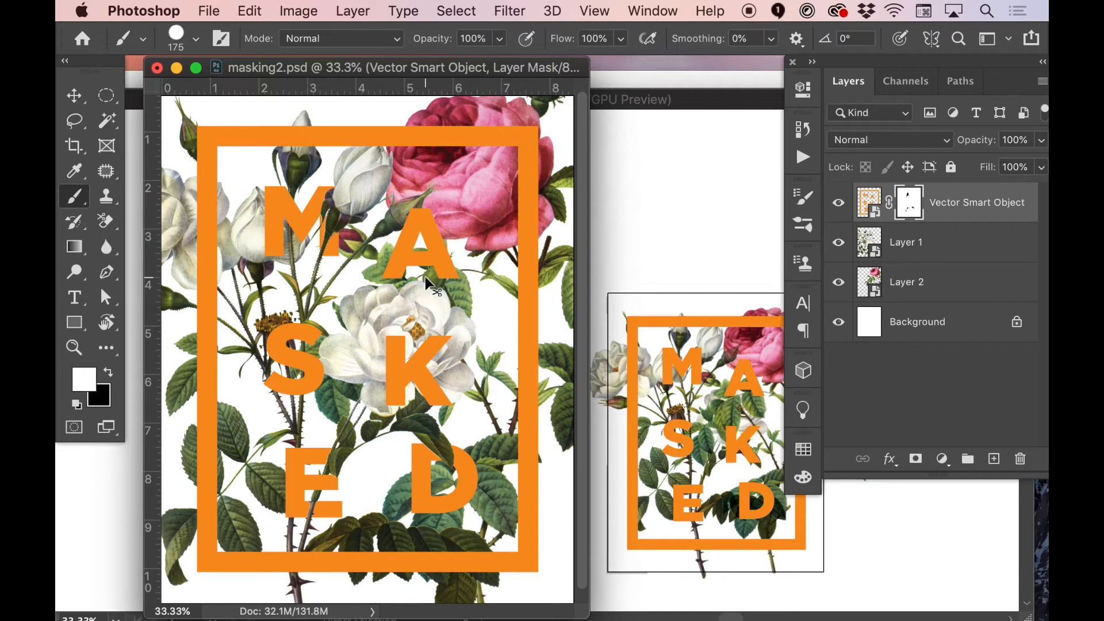
pyautogui.press('super+h')
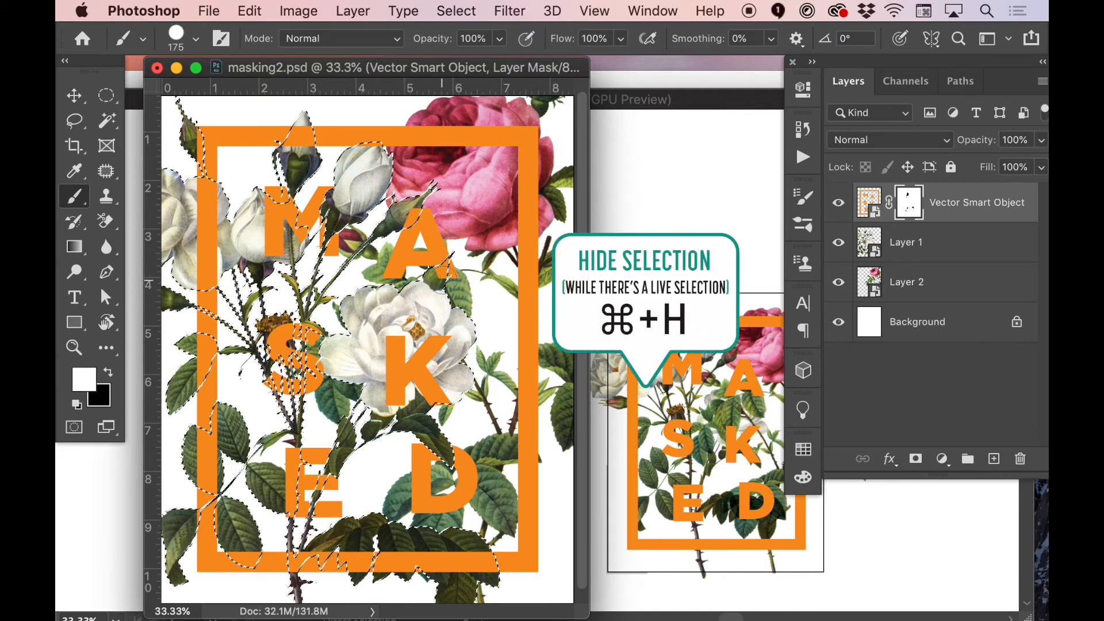
pyautogui.press('super+h')
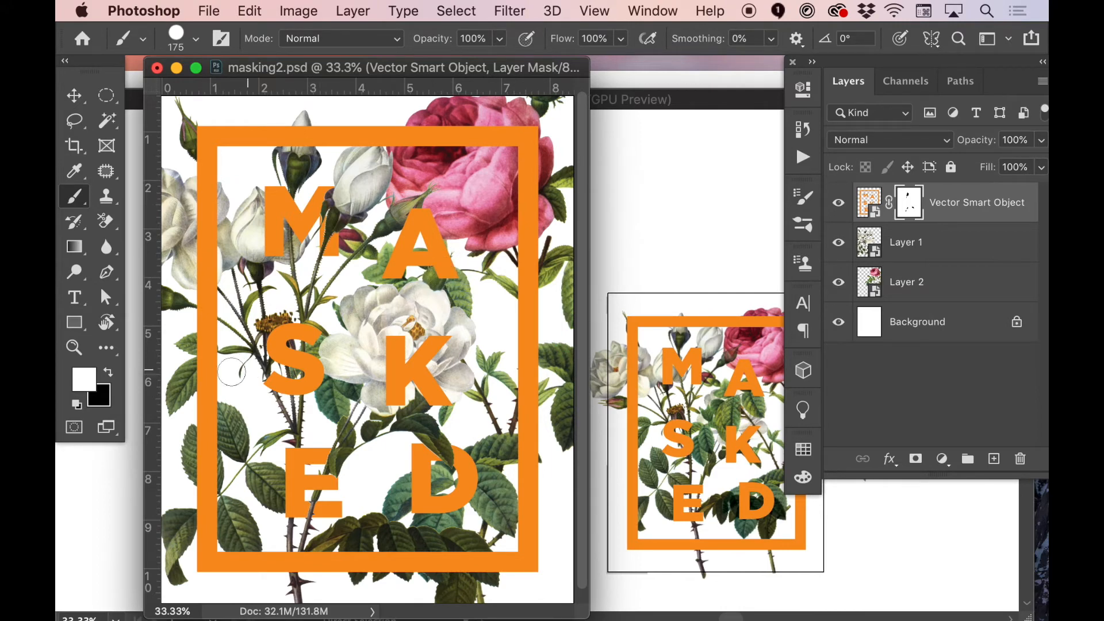
pyautogui.press('x')
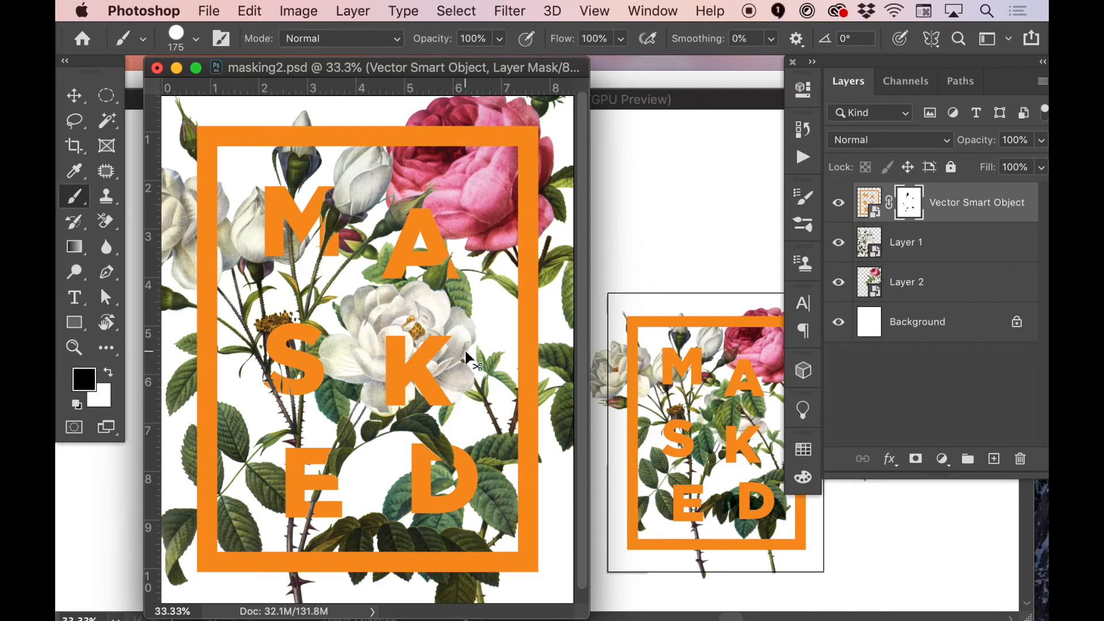
pyautogui.press('super+h')
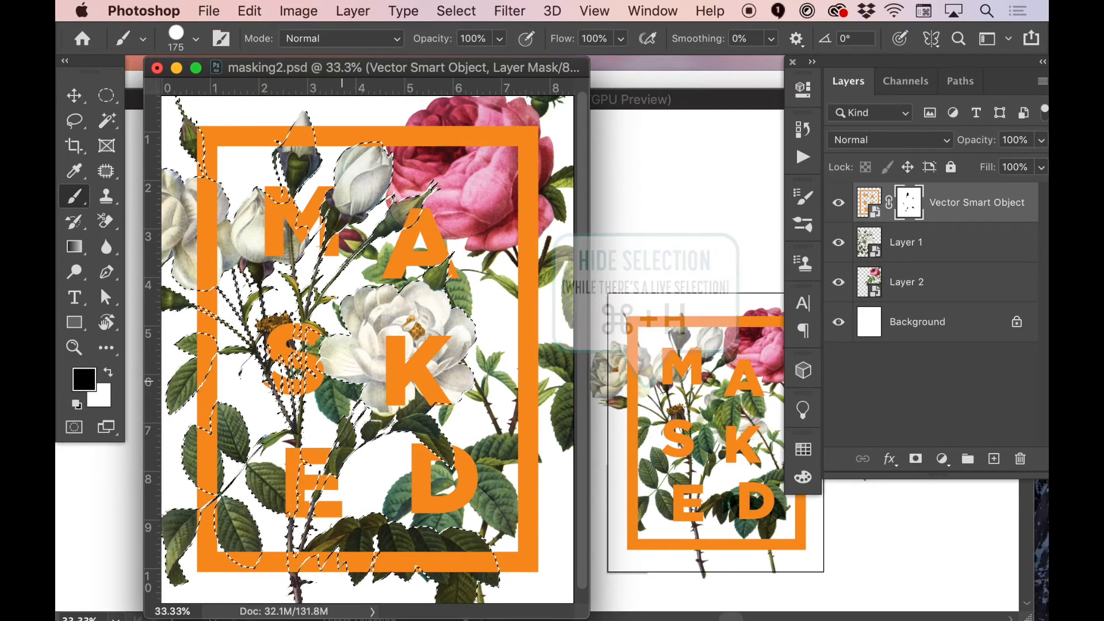
pyautogui.press('super+h')
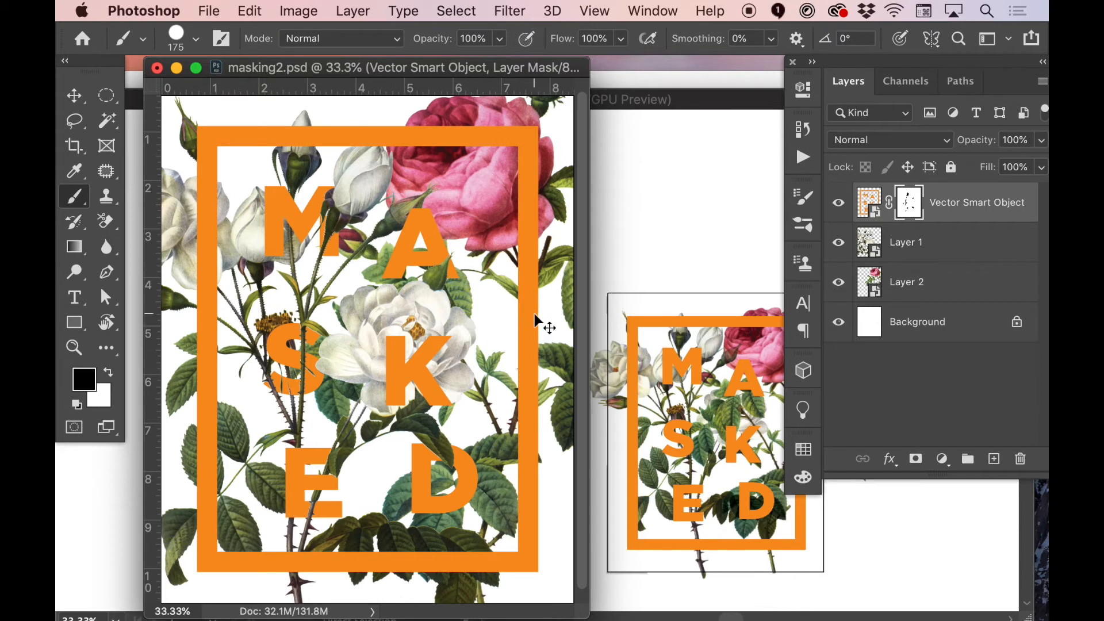
# - Clear the selection and reload the white roses' outline from Layer 1 as a selection with its edges hidden
pyautogui.press('super+d')
pyautogui.press('super+z')
pyautogui.press('super+h')
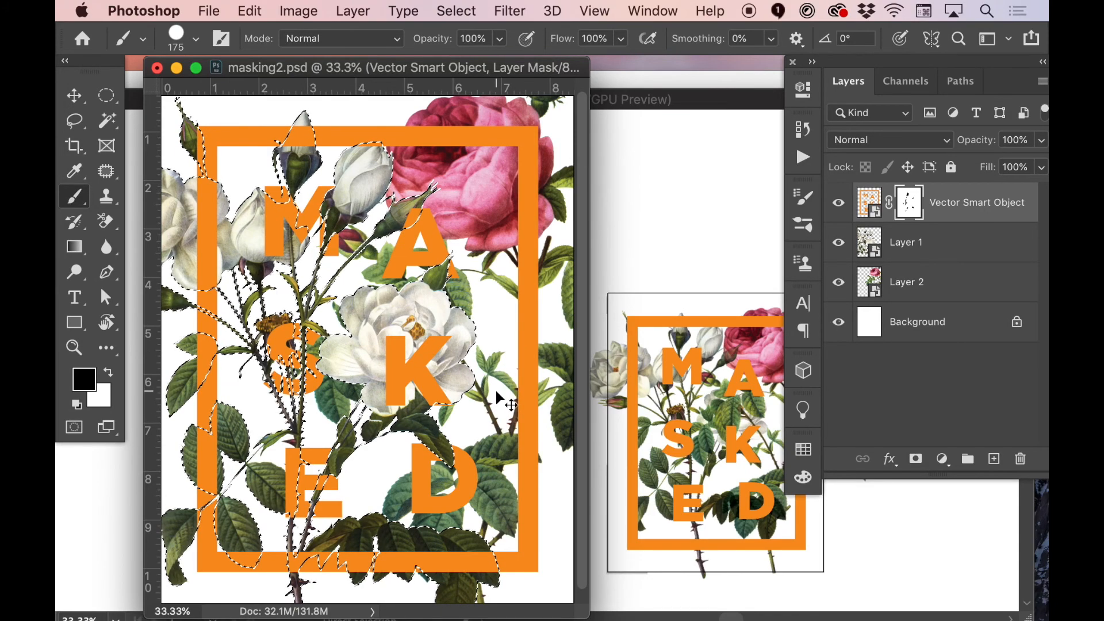
pyautogui.press('super+d')
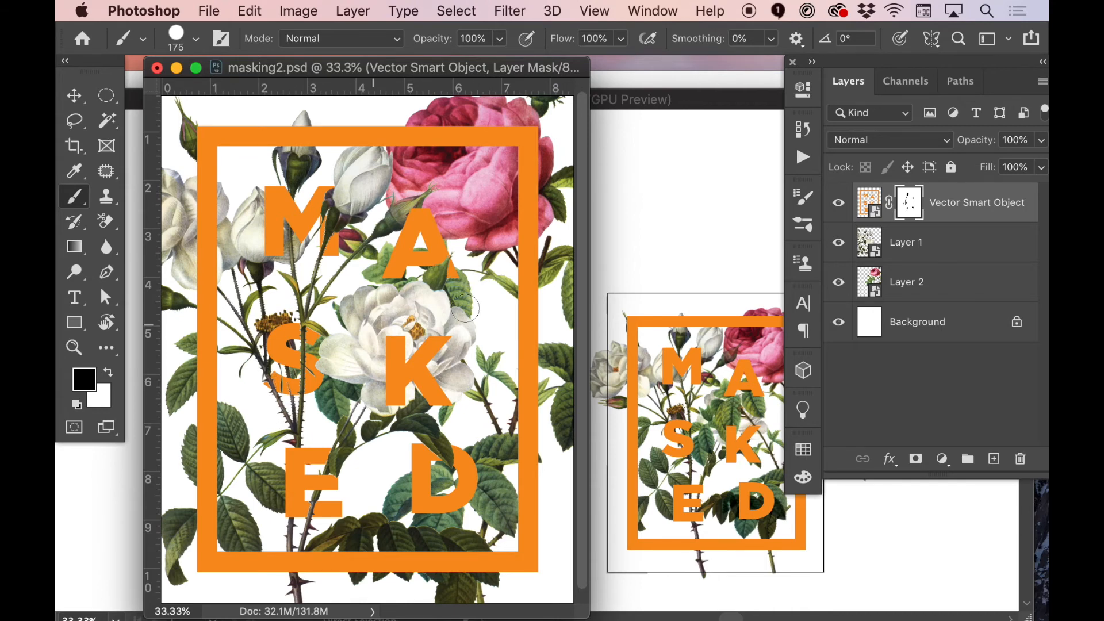
pyautogui.moveTo(902, 212)
pyautogui.mouseDown()
pyautogui.moveTo(871, 262)
pyautogui.moveTo(872, 253)
pyautogui.mouseUp()
pyautogui.keyDown('super'); pyautogui.click(870, 247); pyautogui.keyUp('super')
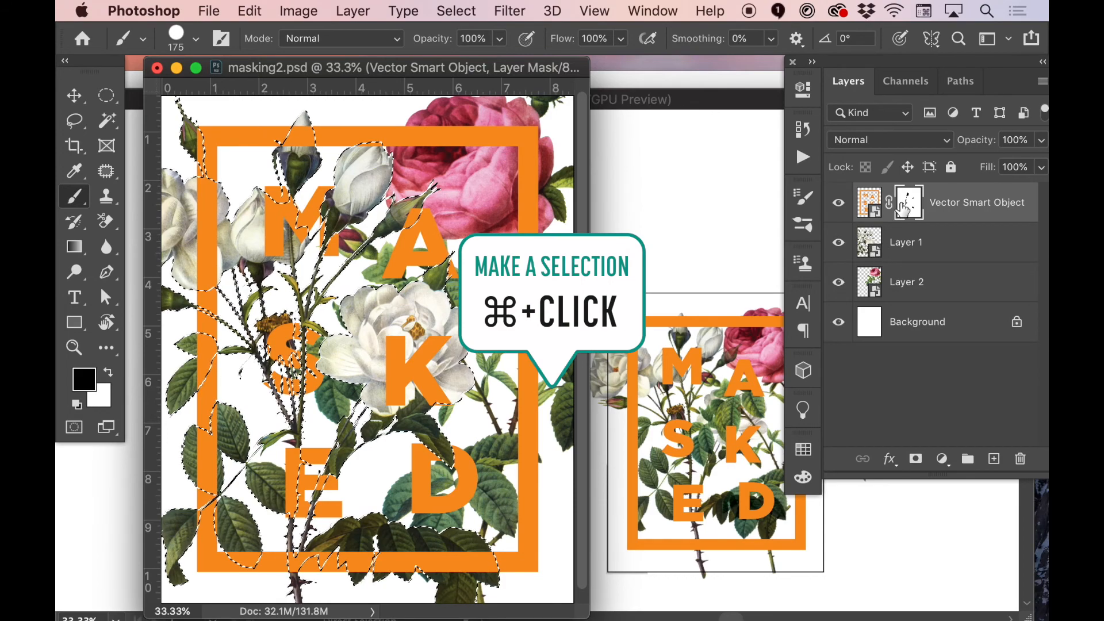
pyautogui.press('super+h')
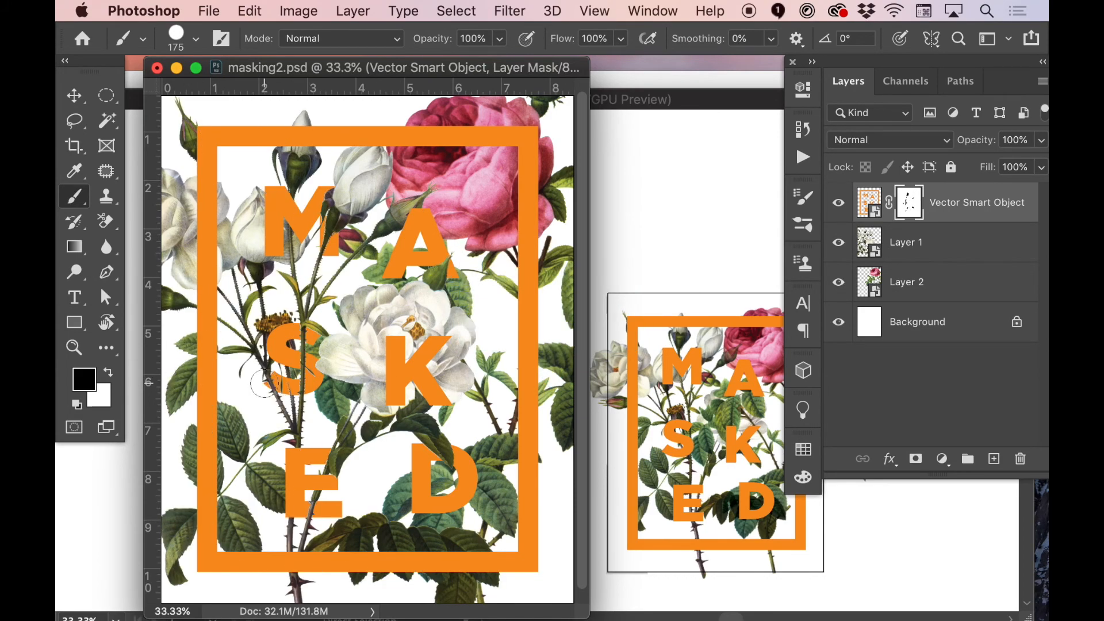
pyautogui.press('x')
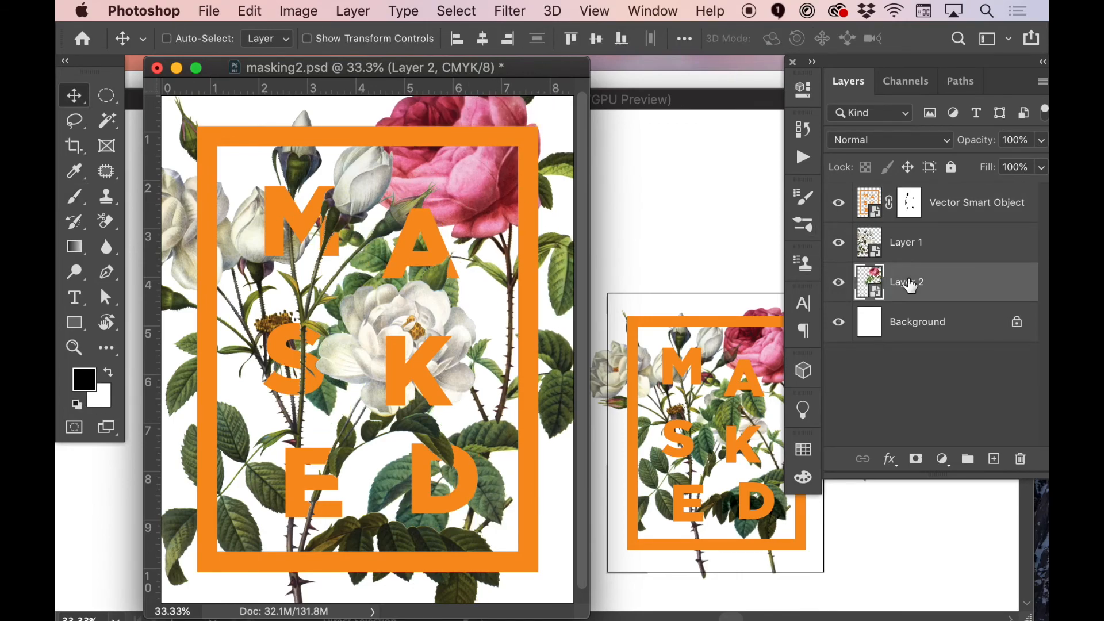
# - Paint black on the artwork's mask along the orange frame to bring the pink rose, upper rosebud and overlapping leaves in front
pyautogui.click(909, 202)
pyautogui.press('x')
pyautogui.moveTo(367, 345); pyautogui.dragTo(339, 556)
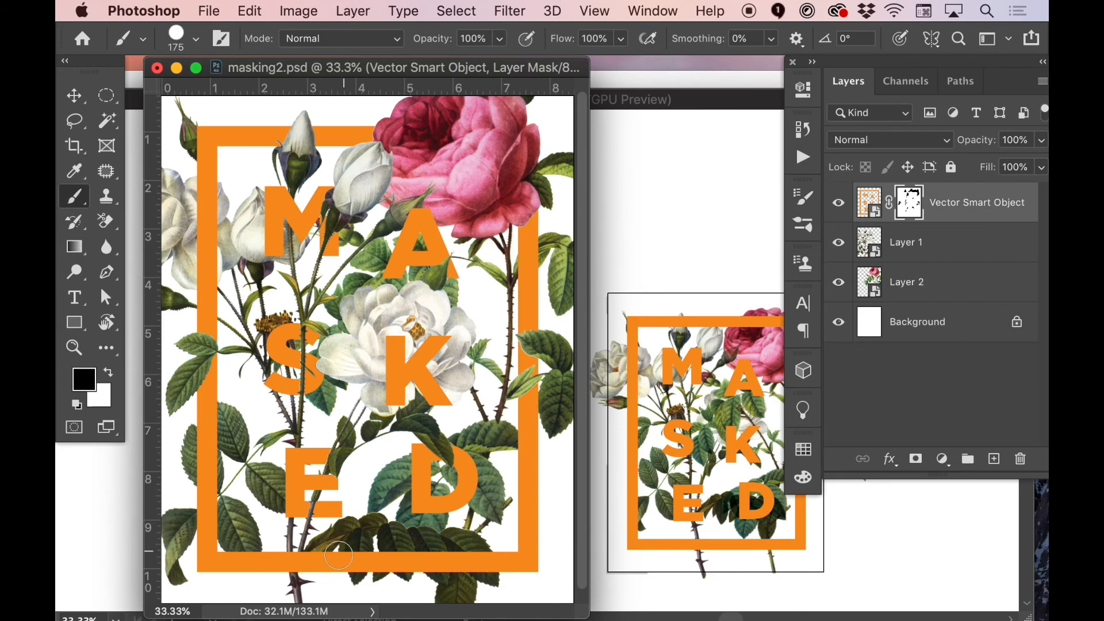
# - Add a new empty layer above the orange artwork and clip it to that artwork
pyautogui.click(868, 203)
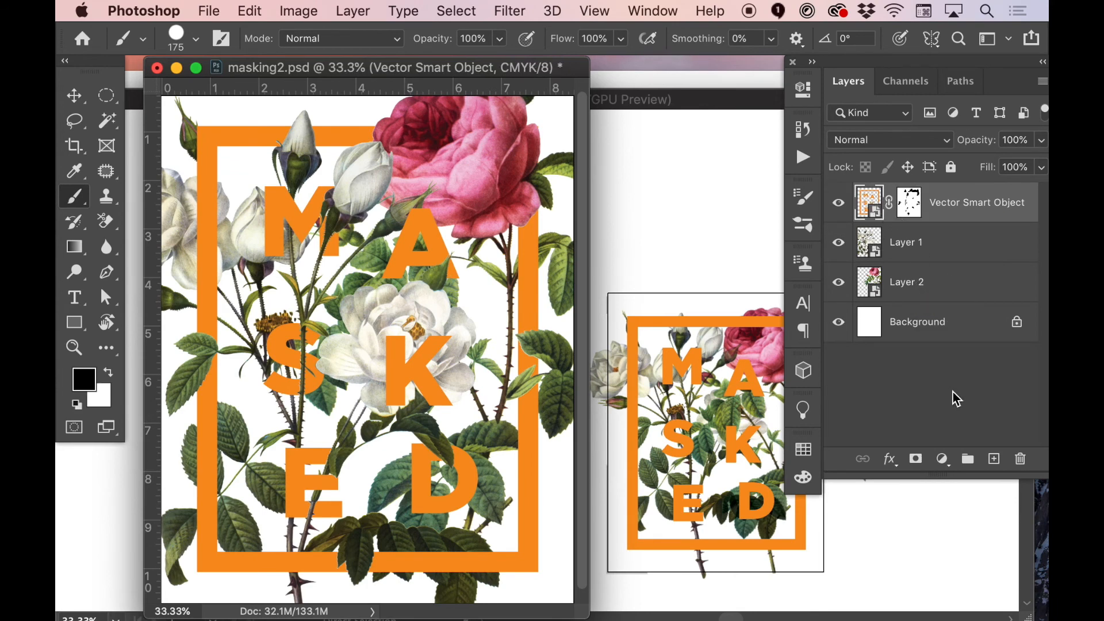
pyautogui.click(996, 458)
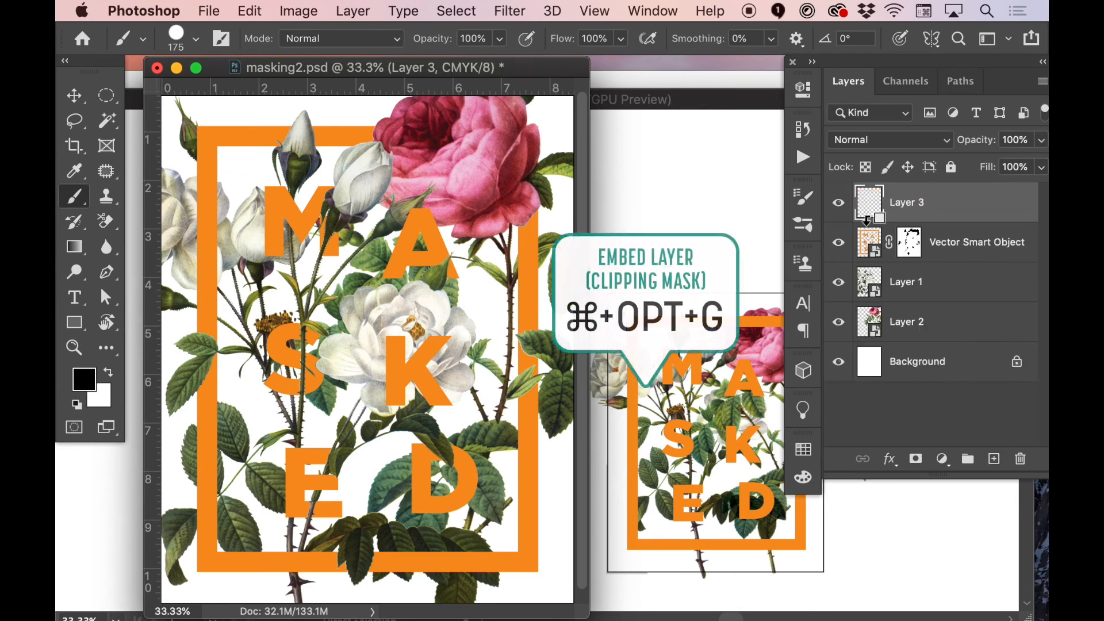
pyautogui.keyDown('alt'); pyautogui.click(866, 218); pyautogui.keyUp('alt')
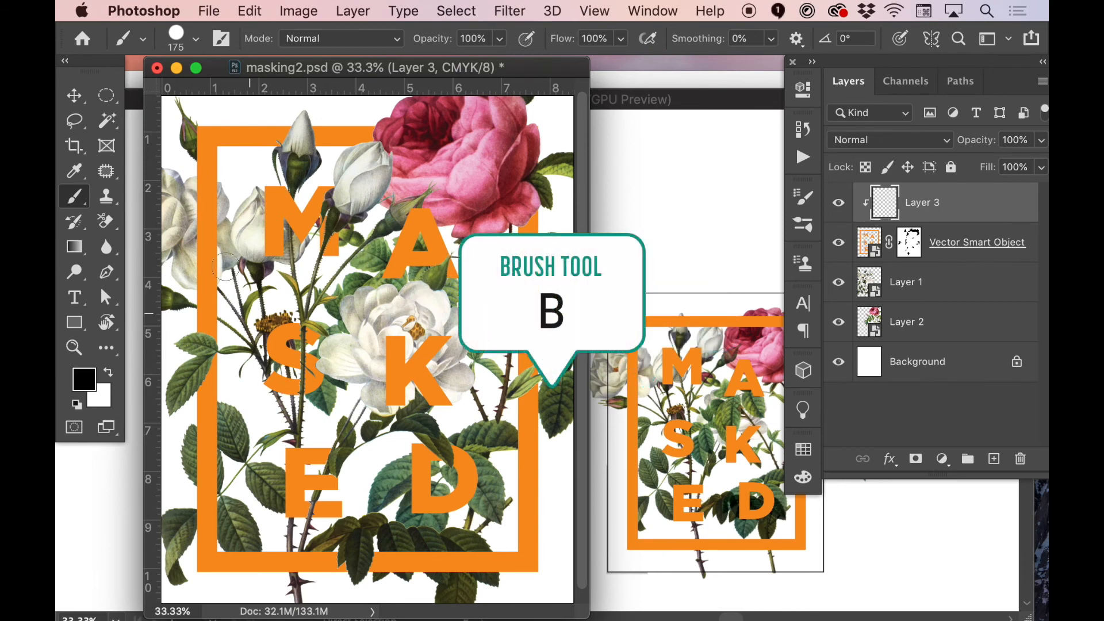
# - Paint black shadows on the clipped layer with a soft 150 px brush where the frame passes behind the roses and leaves
pyautogui.press(']')
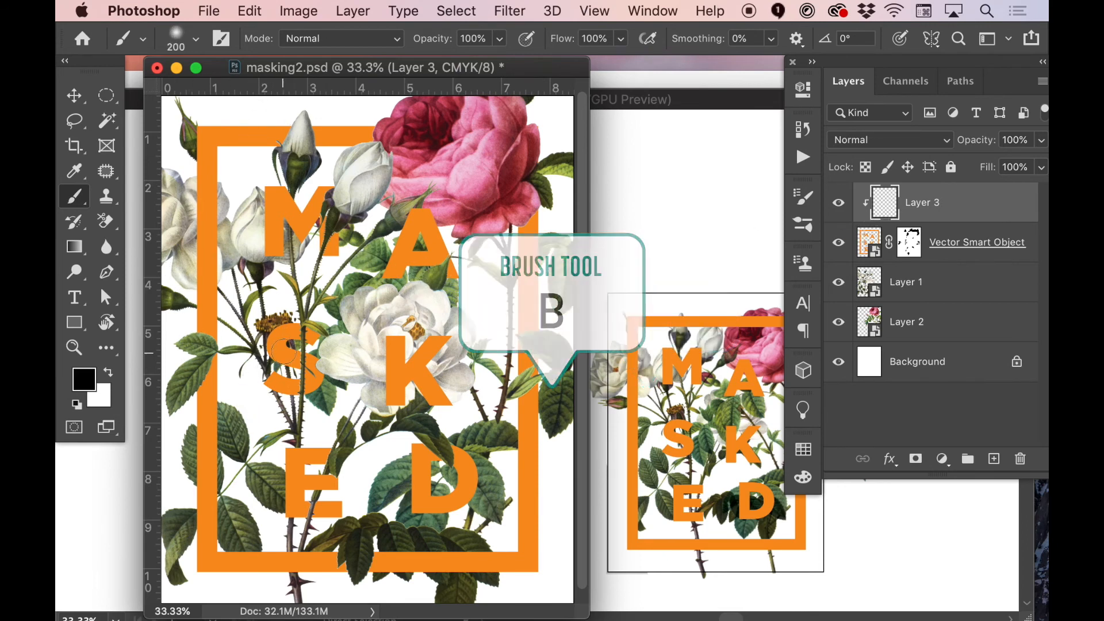
pyautogui.press(']')
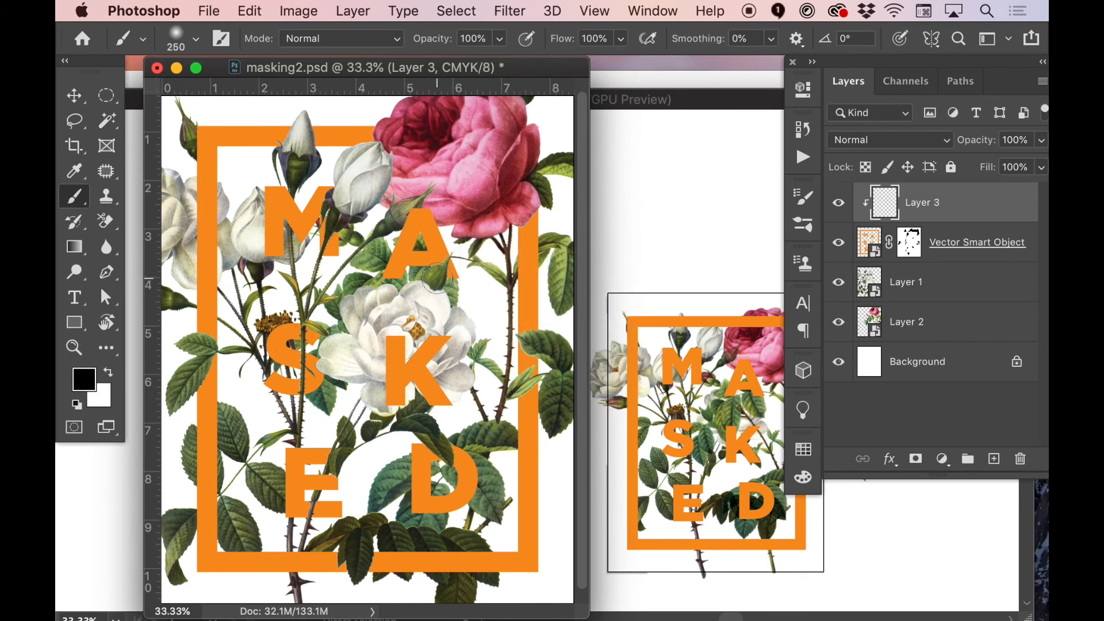
pyautogui.press('[')
pyautogui.press('[')
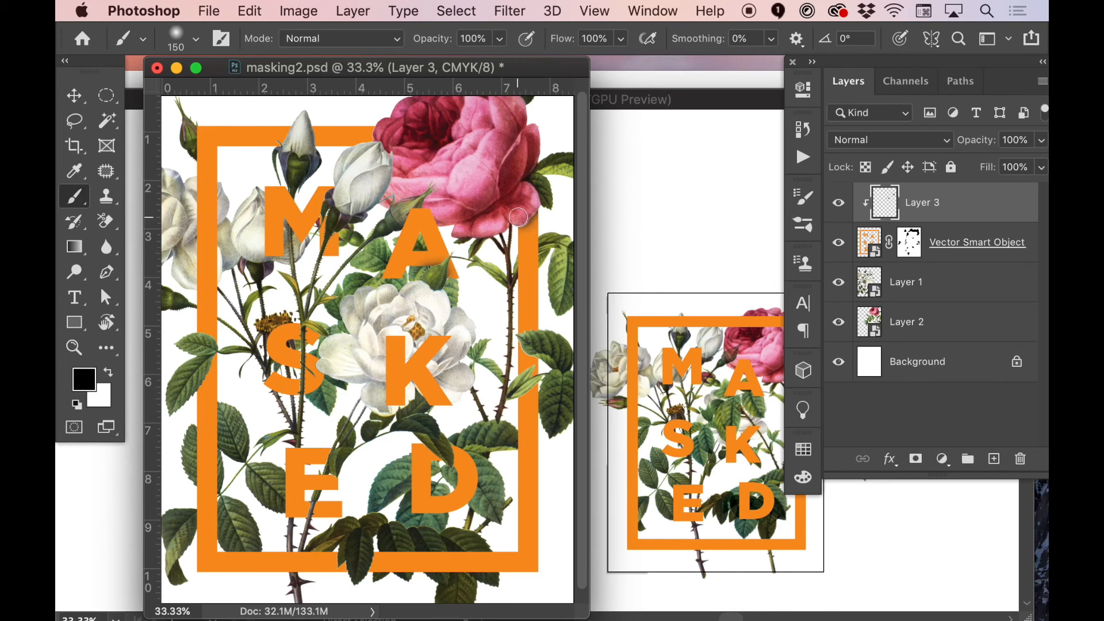
pyautogui.moveTo(531, 342); pyautogui.dragTo(516, 392)
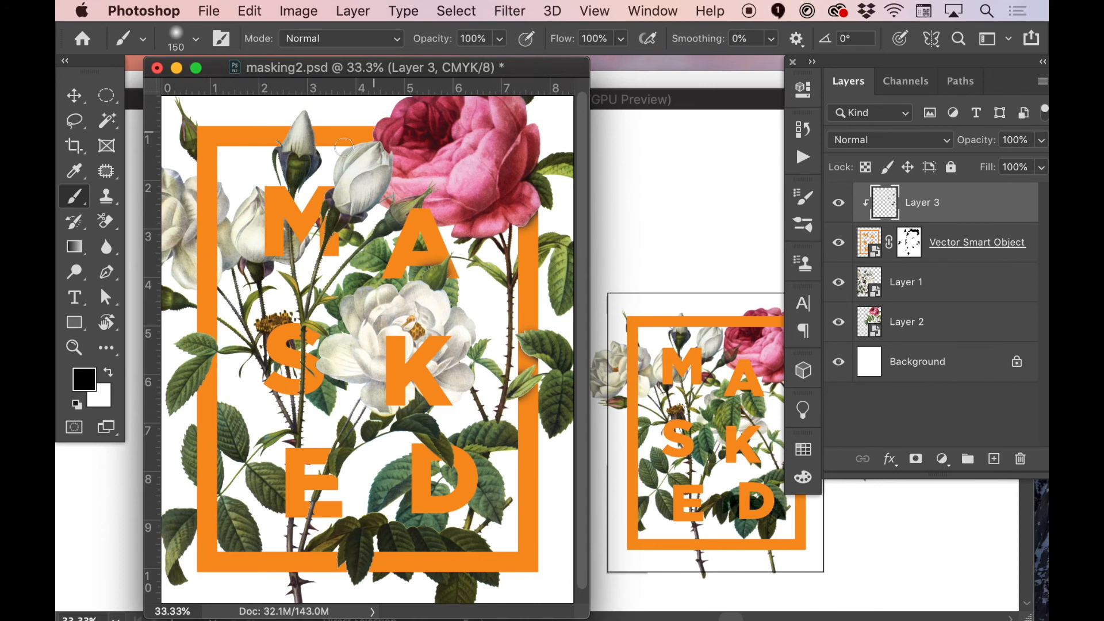
pyautogui.moveTo(293, 145)
pyautogui.mouseDown()
pyautogui.moveTo(331, 166)
pyautogui.moveTo(389, 149)
pyautogui.mouseUp()
# - Set the shadow layer's blend mode to Linear Burn and its opacity to 43%
pyautogui.click(855, 142)
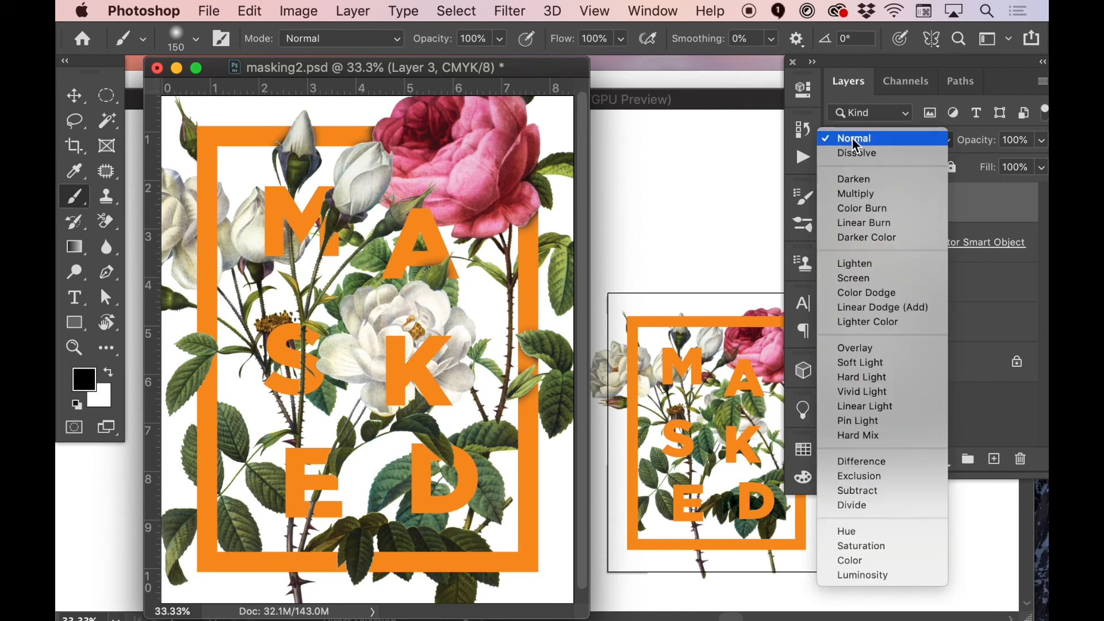
pyautogui.click(857, 223)
pyautogui.moveTo(972, 148); pyautogui.dragTo(922, 150)
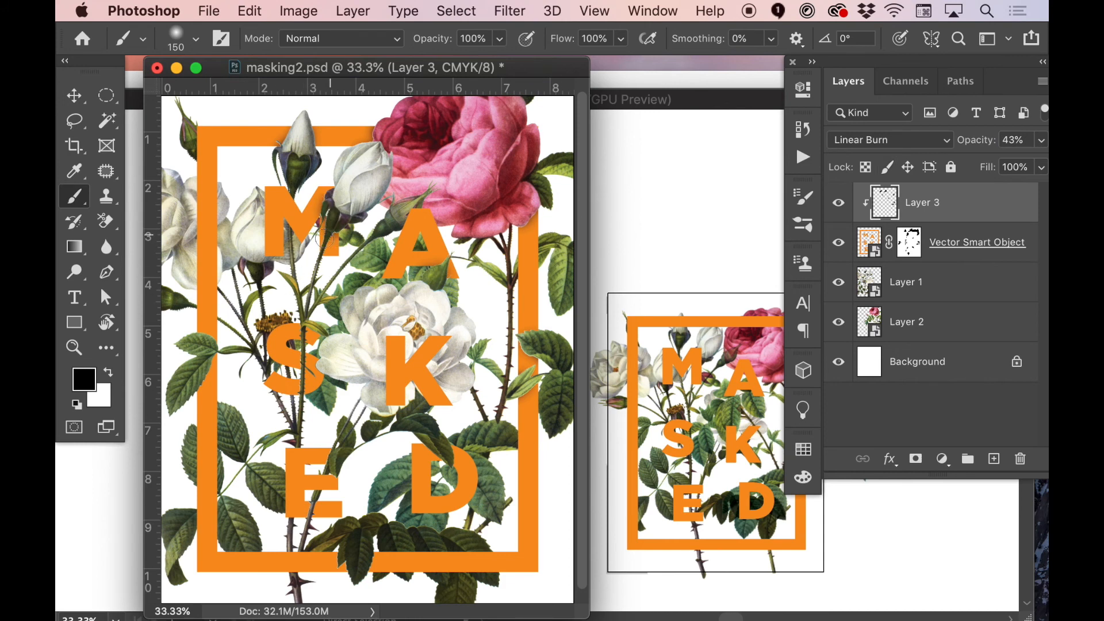
# - Paint small soft shadows on the letters M and S beside the rosebud and stems, using a brush of about 70 px
pyautogui.press('[')
pyautogui.press('[')
pyautogui.press('[')
pyautogui.press('[')
pyautogui.press('[')
pyautogui.press('[')
pyautogui.press('[')
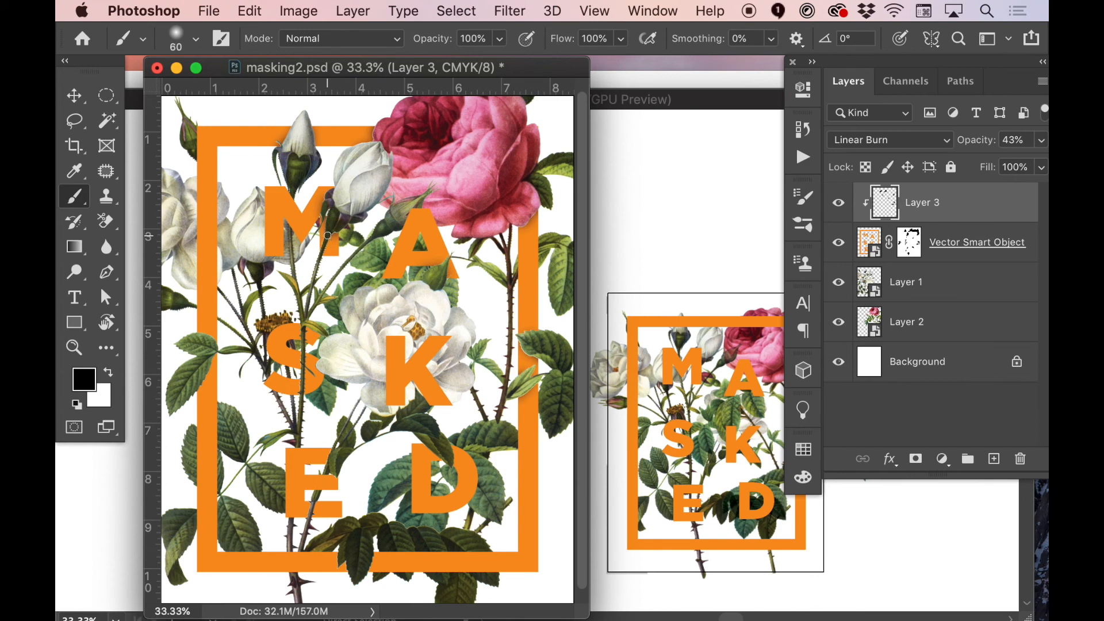
pyautogui.press(']')
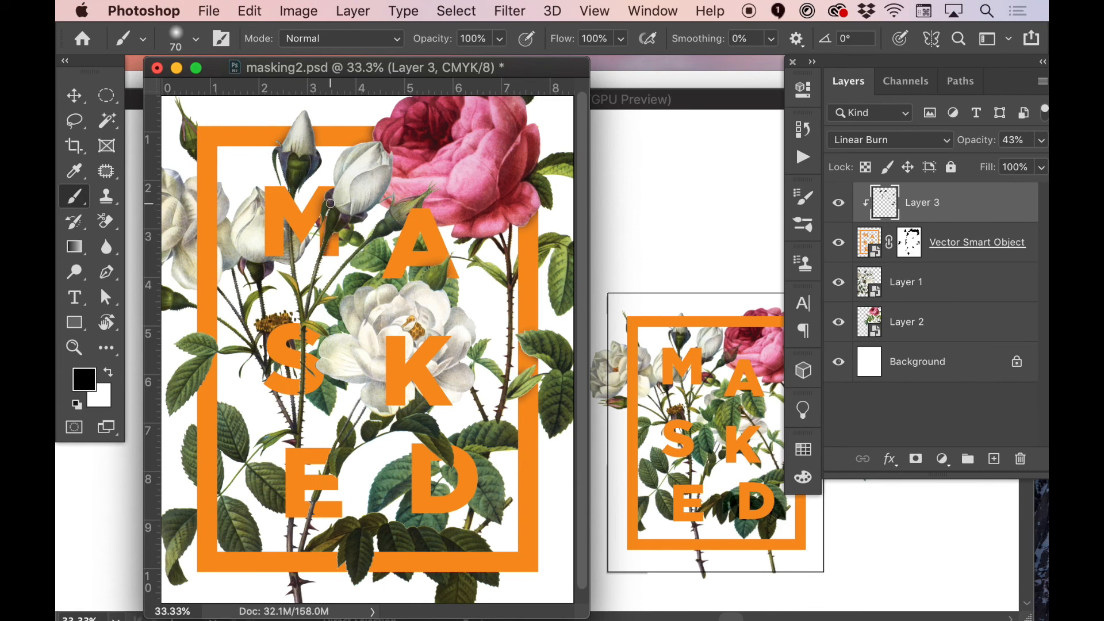
pyautogui.press('[')
pyautogui.press('[')
pyautogui.press(']')
pyautogui.press(']')
pyautogui.press(']')
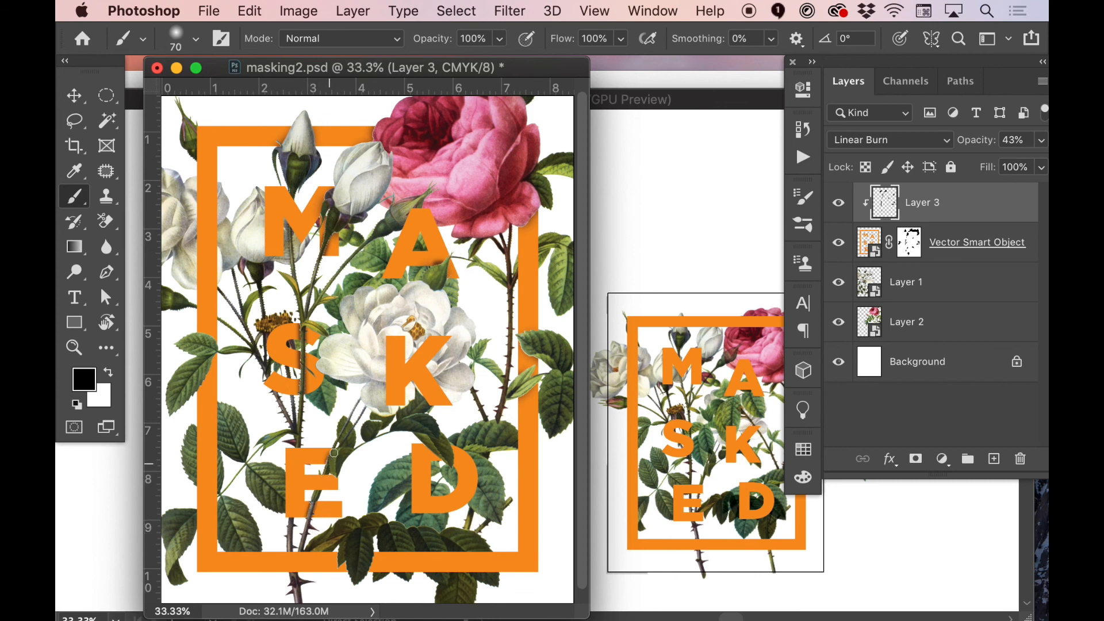
# - Enlarge the soft brush to 125 px and shade the letter D beneath the overlapping leaf
pyautogui.press(']')
pyautogui.press(']')
pyautogui.press(']')
pyautogui.press(']')
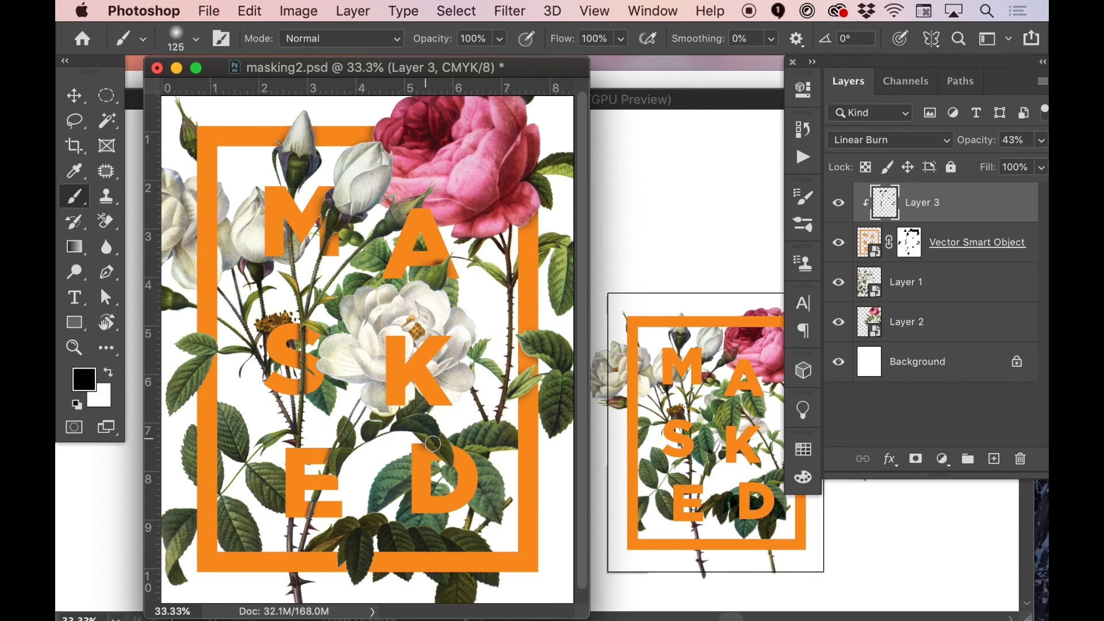